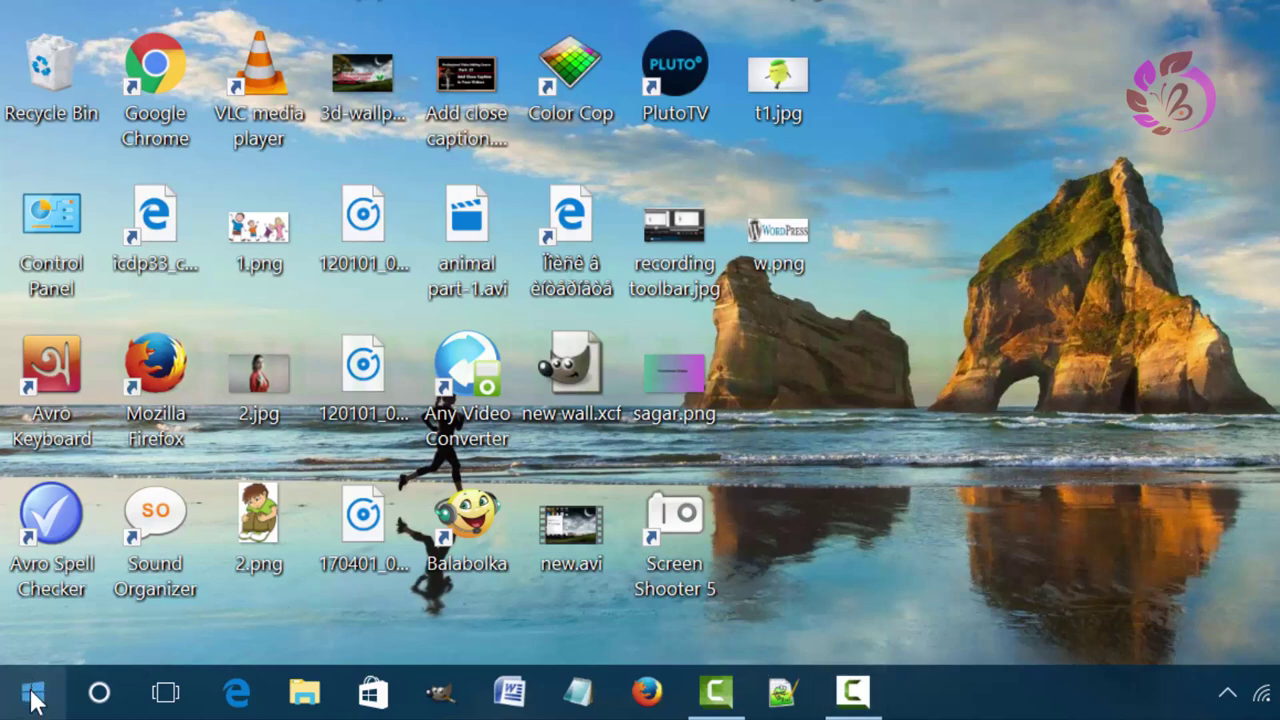
- Open the Start menu and expand and collapse the Recently added app list
left_click(33, 700)
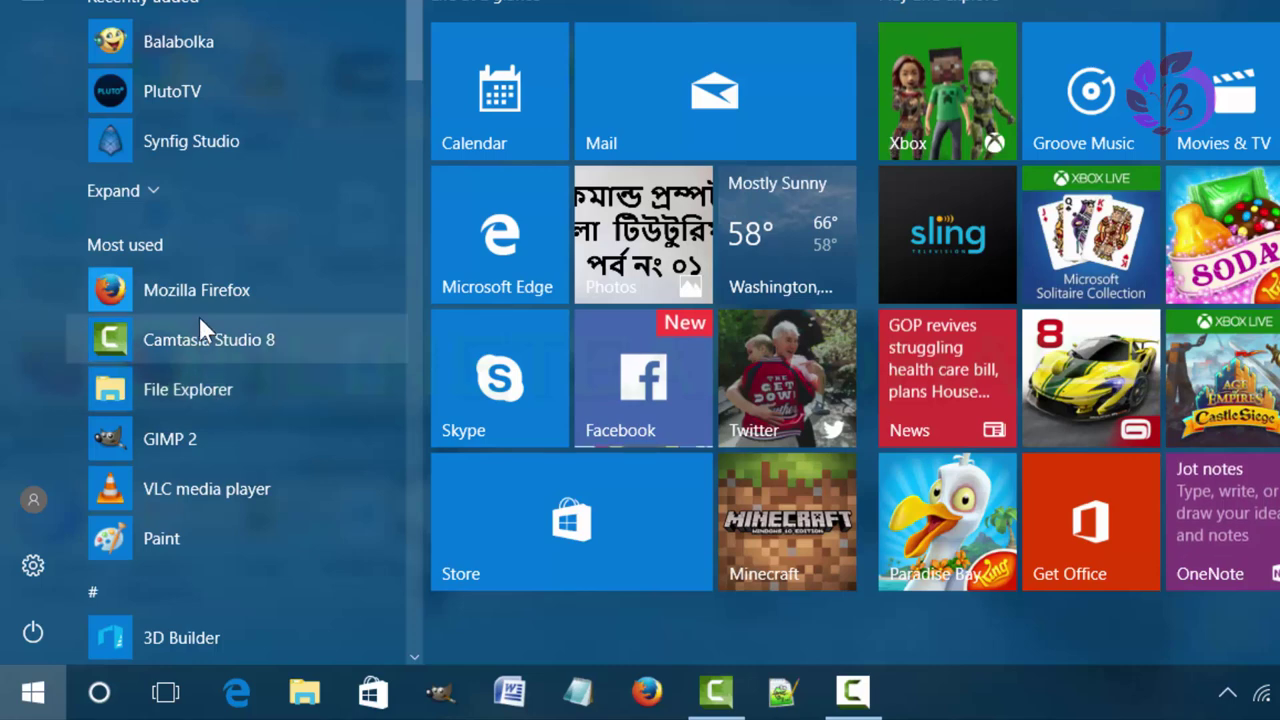
left_click(152, 196)
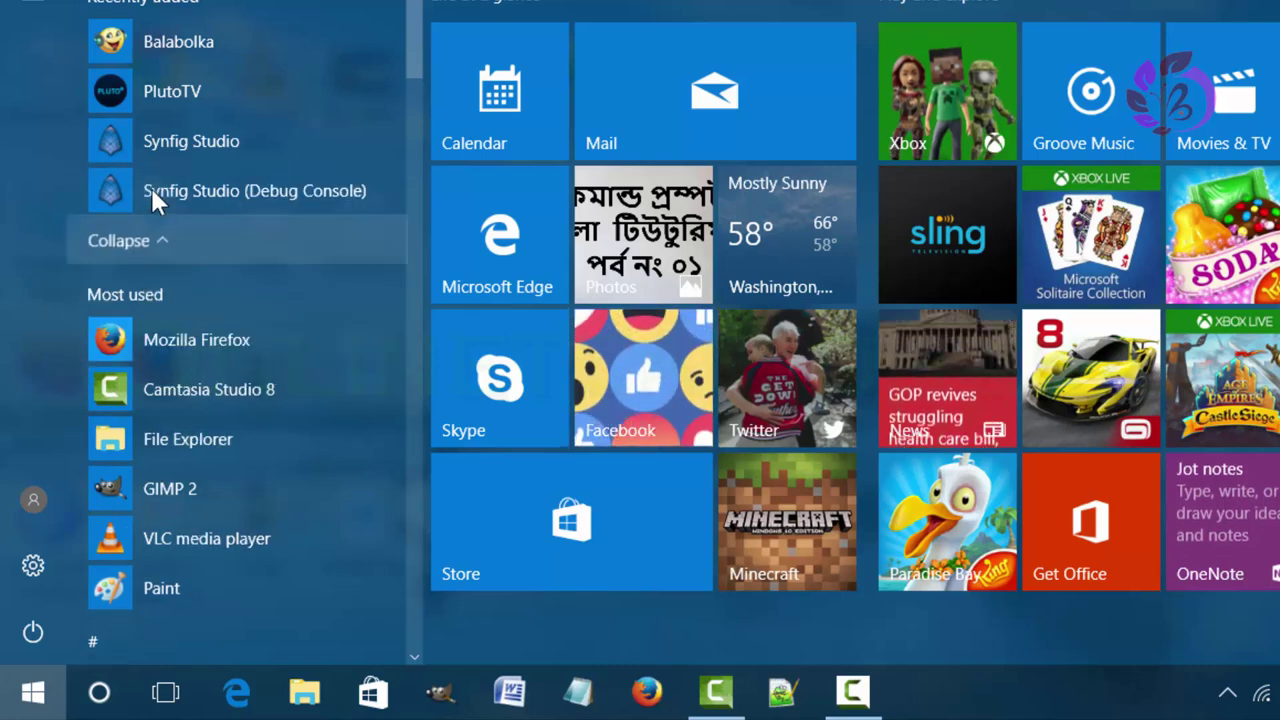
left_click(162, 238)
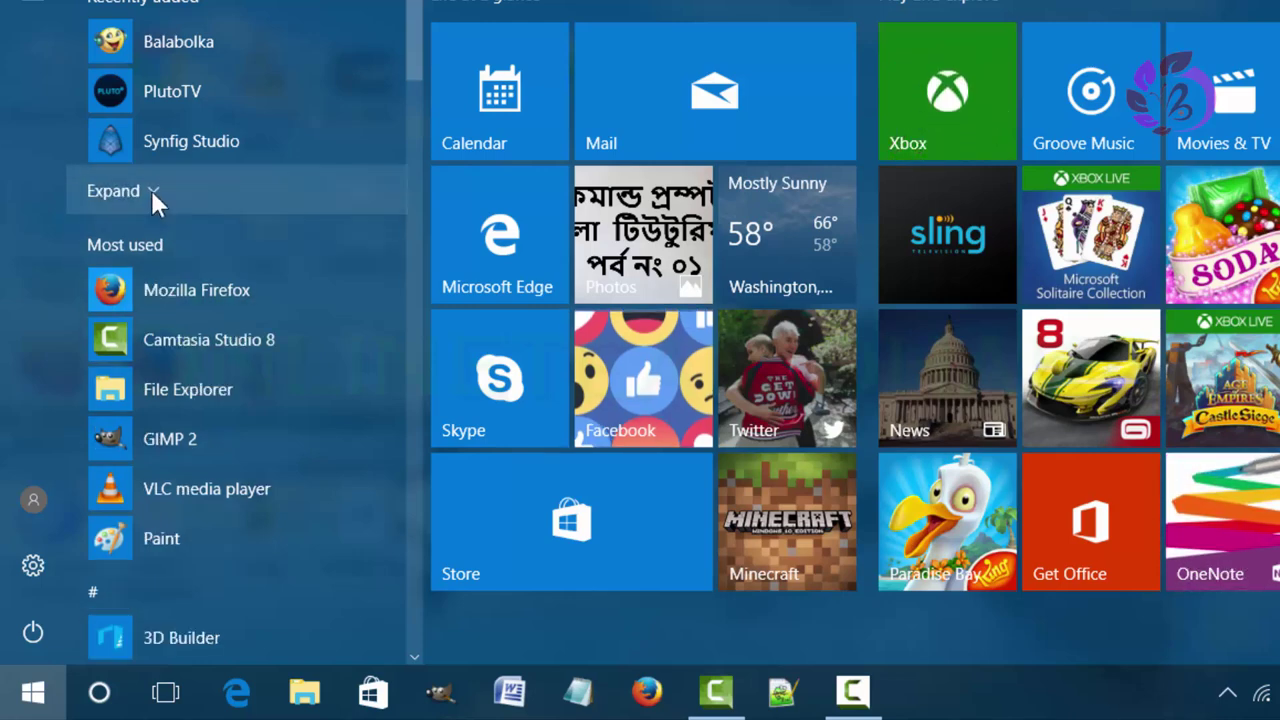
left_click(150, 189)
left_click(168, 240)
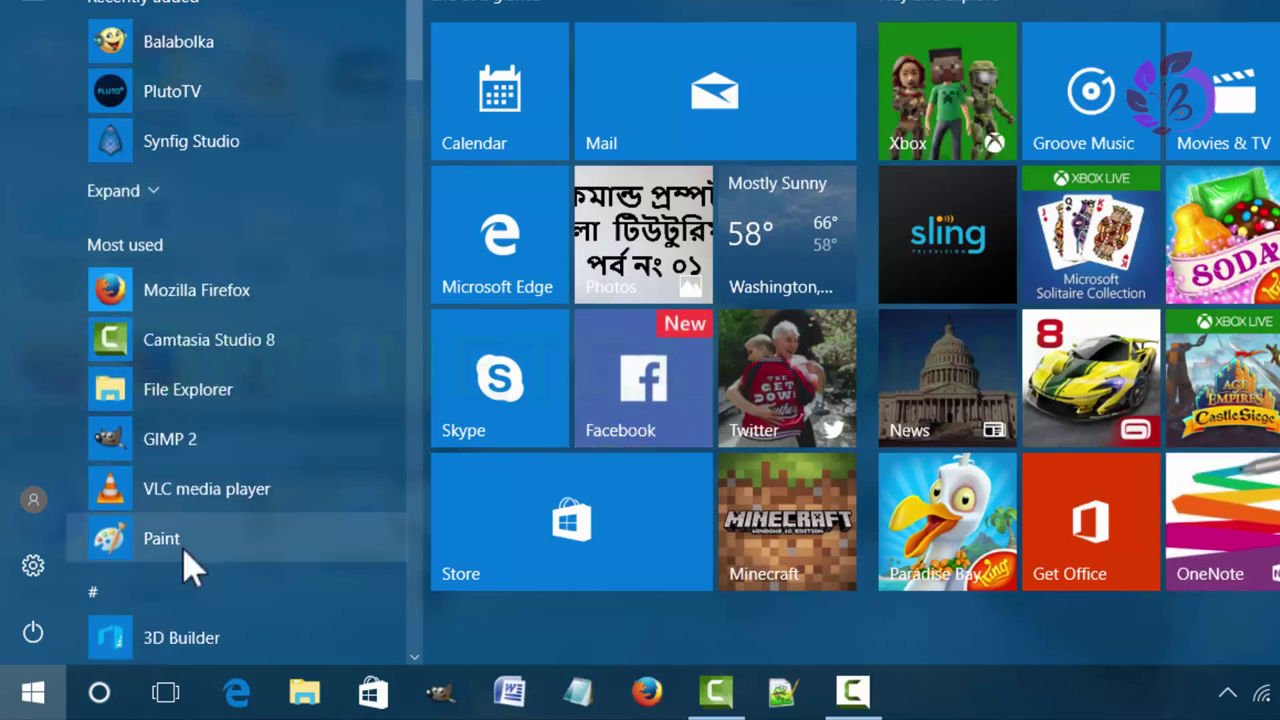
- Browse the alphabetical list of installed apps in the Start menu down to the Notepad++ folder
scroll(198, 490, "down", 1)
scroll(198, 505, "down", 2)
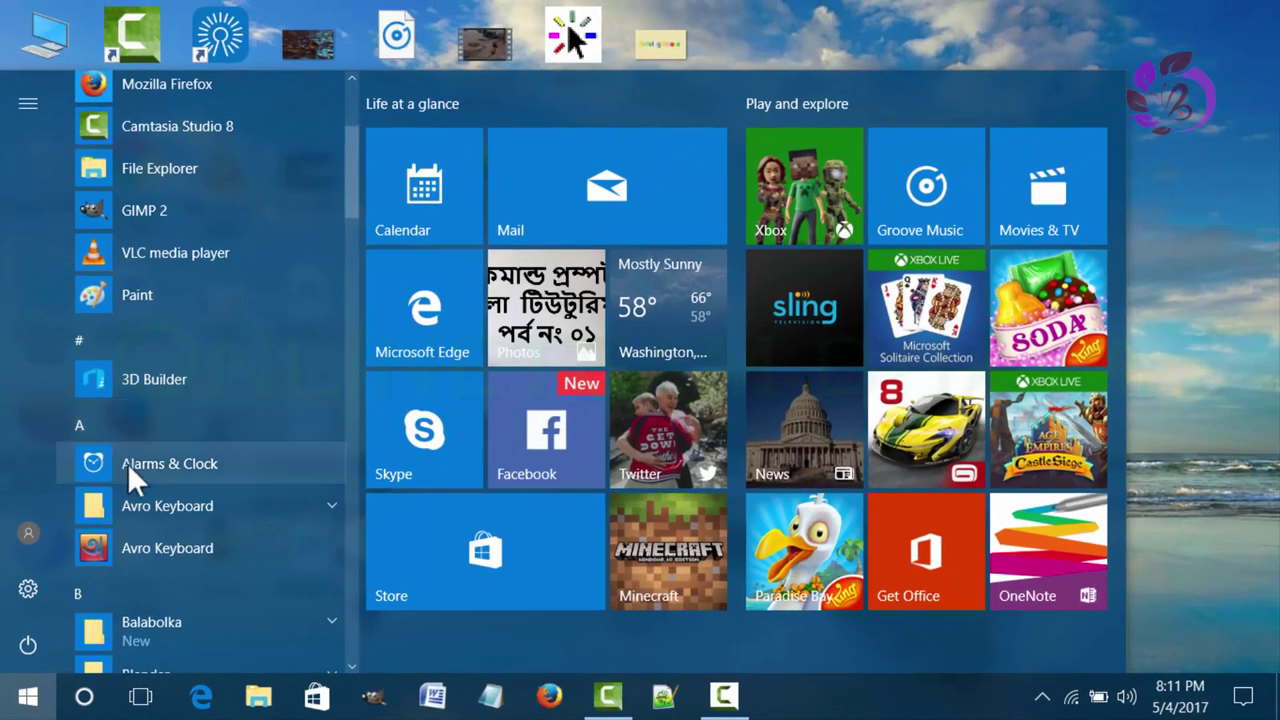
scroll(128, 494, "down", 2)
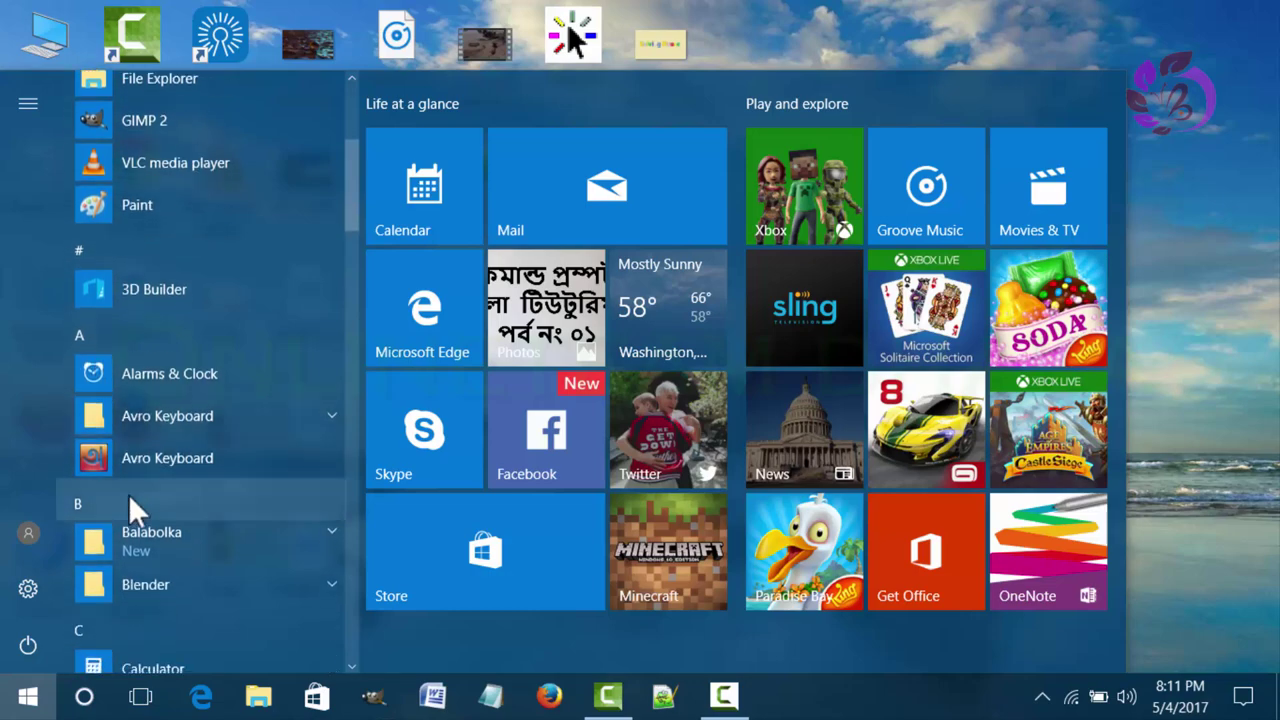
scroll(128, 494, "down", 2)
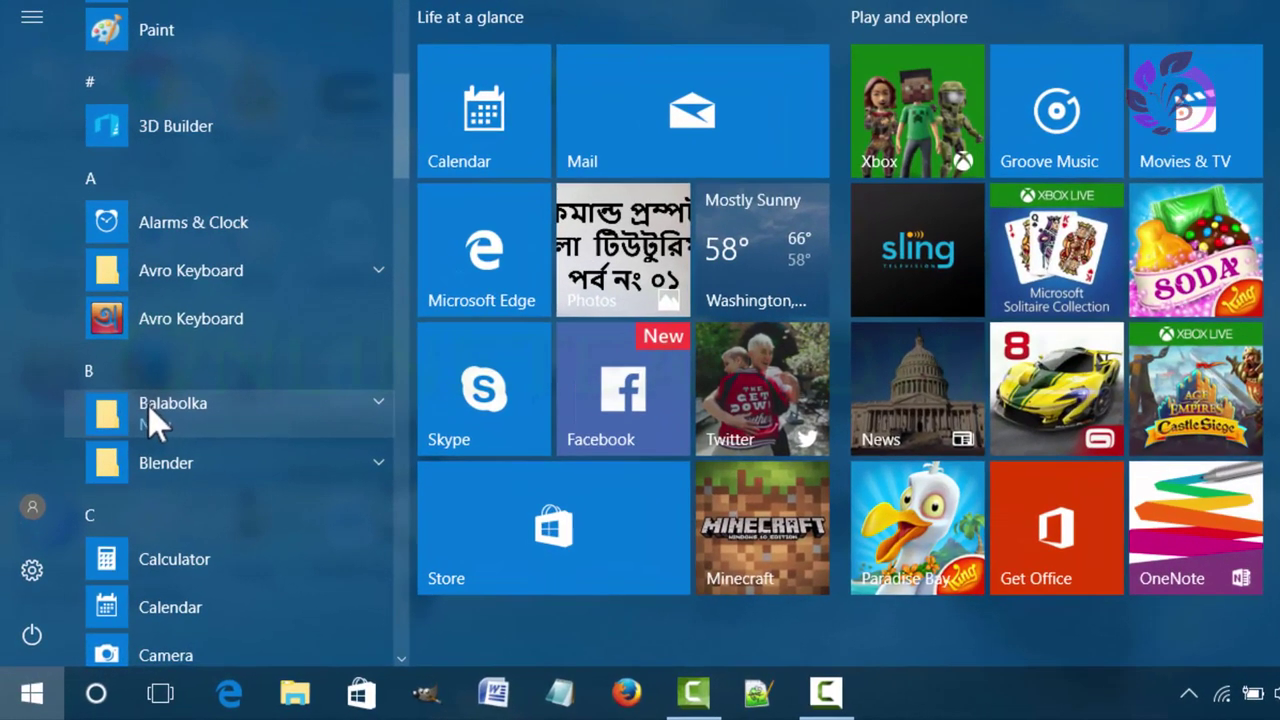
scroll(151, 480, "down", 4)
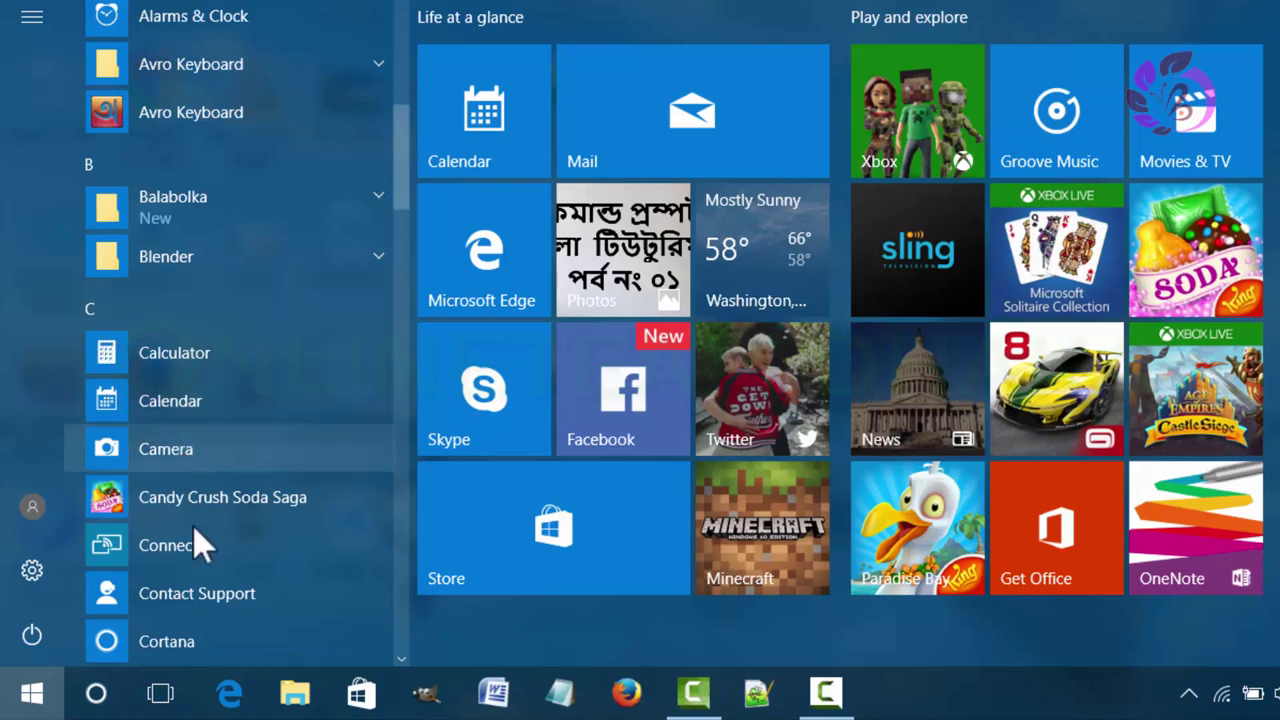
scroll(118, 340, "up", 2)
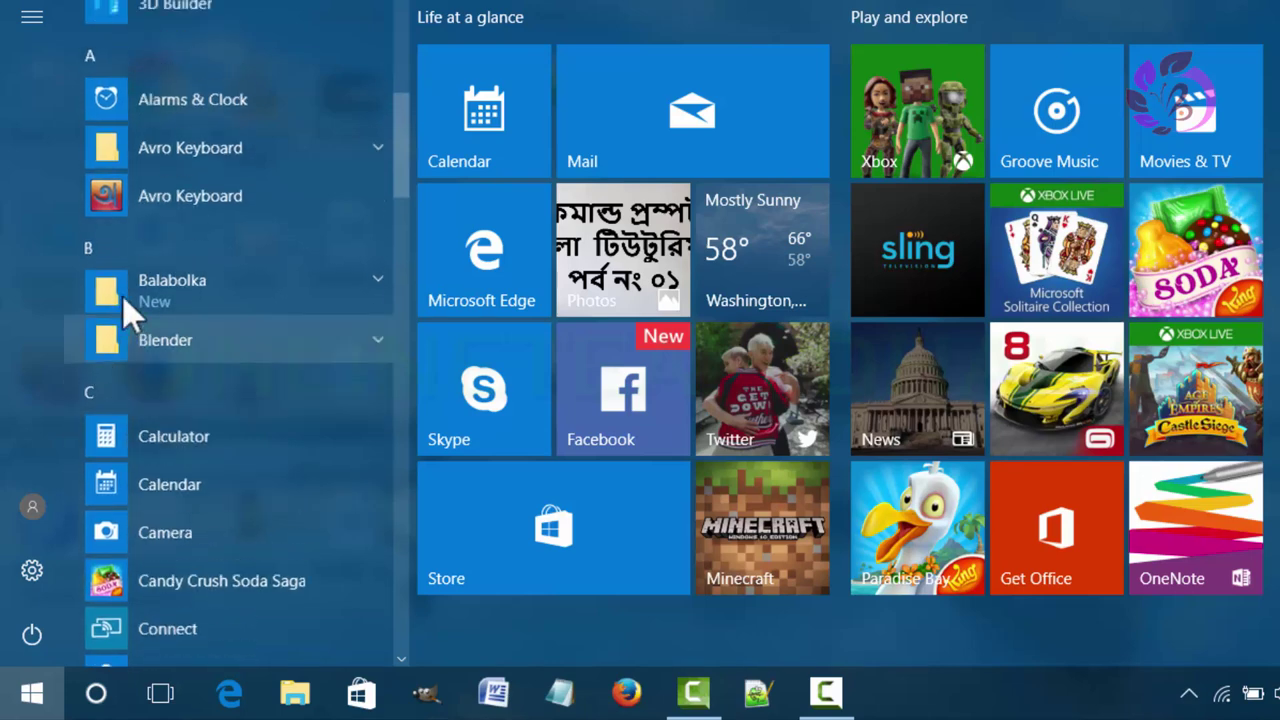
scroll(143, 445, "down", 15)
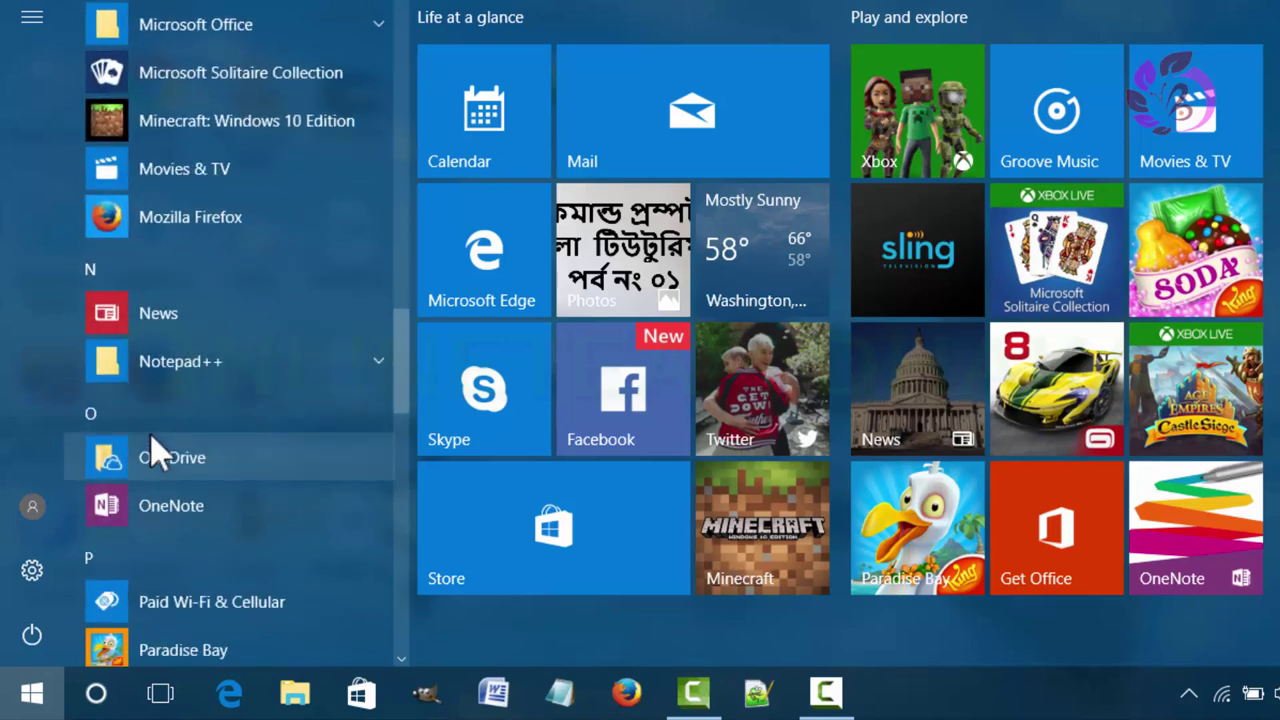
scroll(116, 466, "down", 2)
scroll(118, 466, "up", 3)
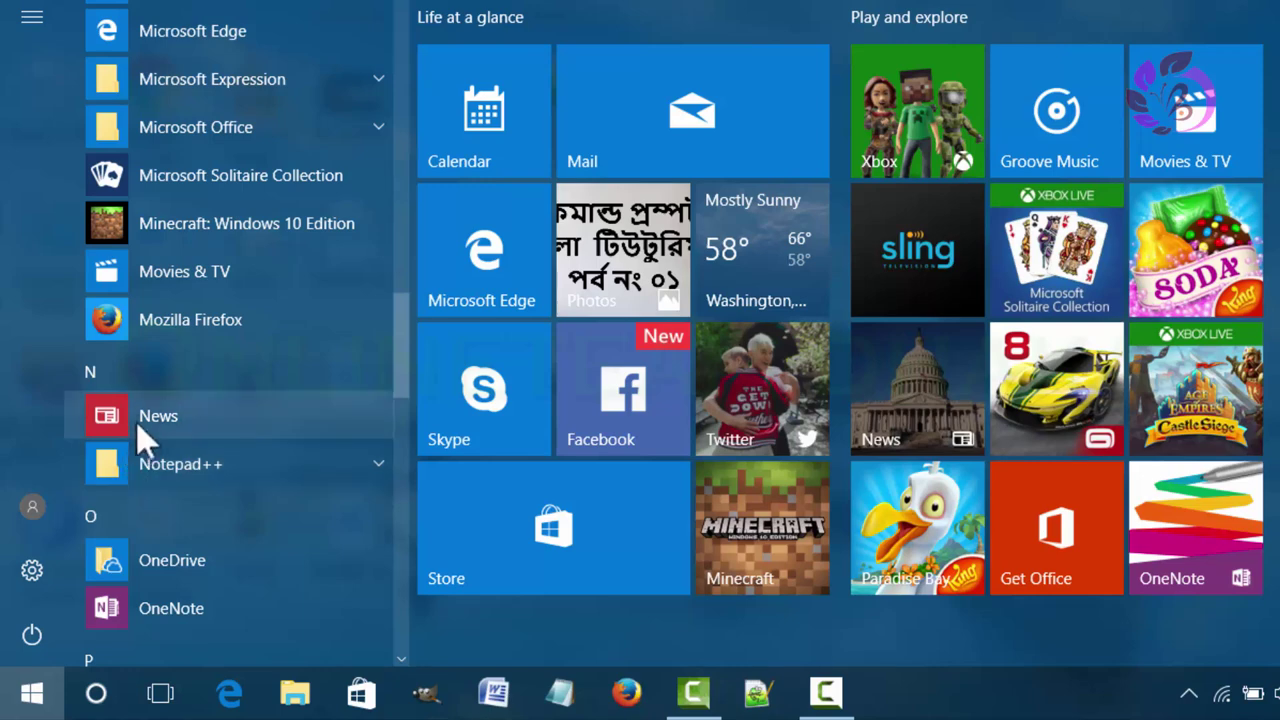
- Launch Notepad++ from its folder in the Start menu's app list and close its window
left_click(206, 463)
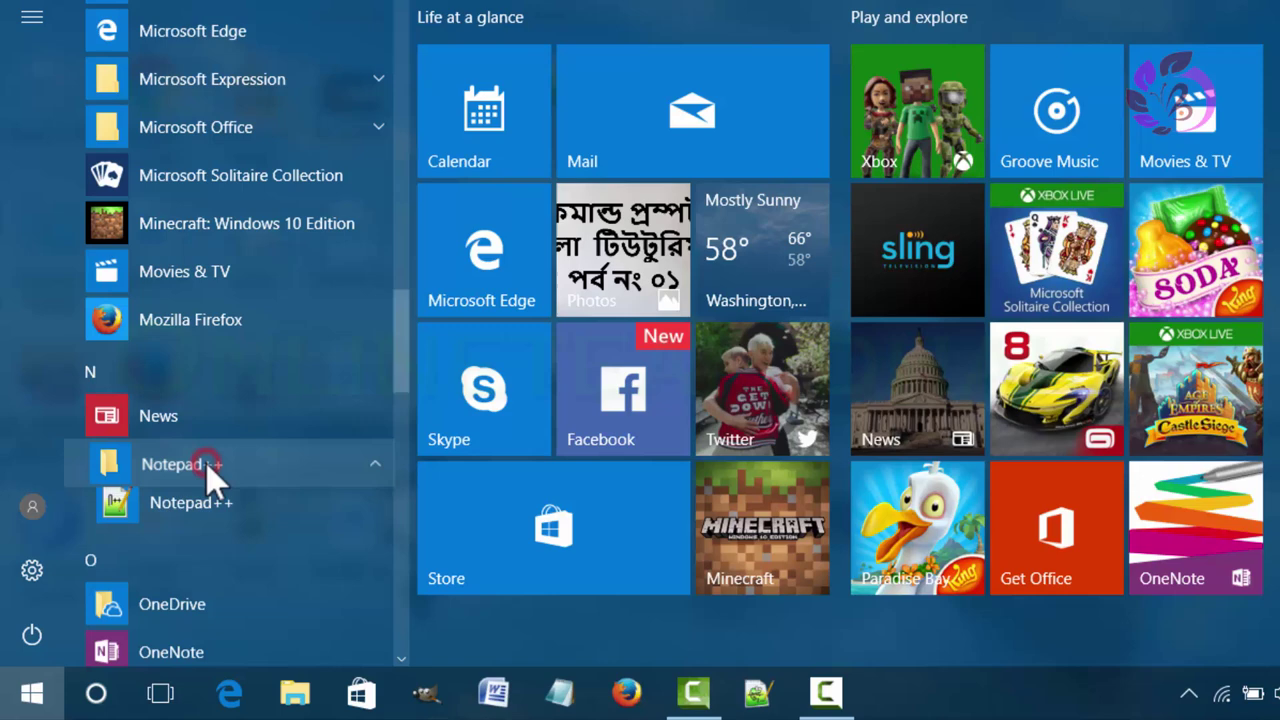
left_click(203, 514)
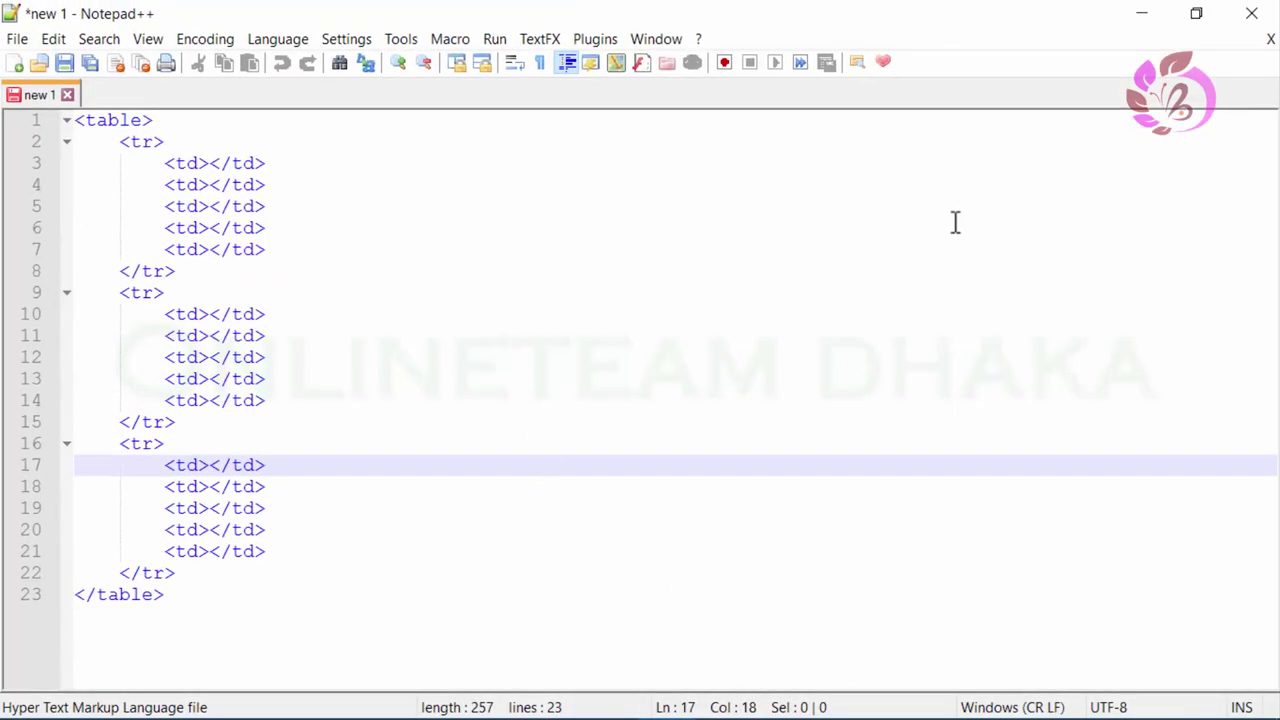
left_click(1251, 13)
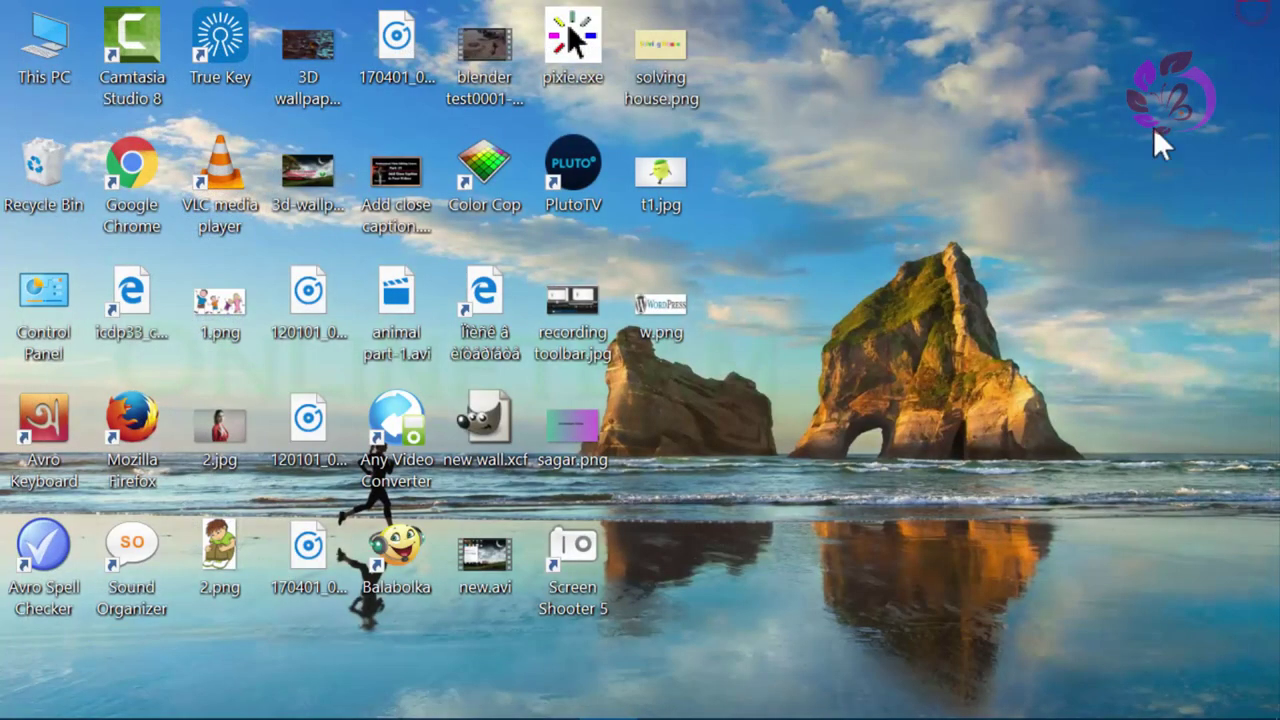
- Examine the Sleep, Shut down and Restart power options in the Start menu and dismiss them
left_click(30, 697)
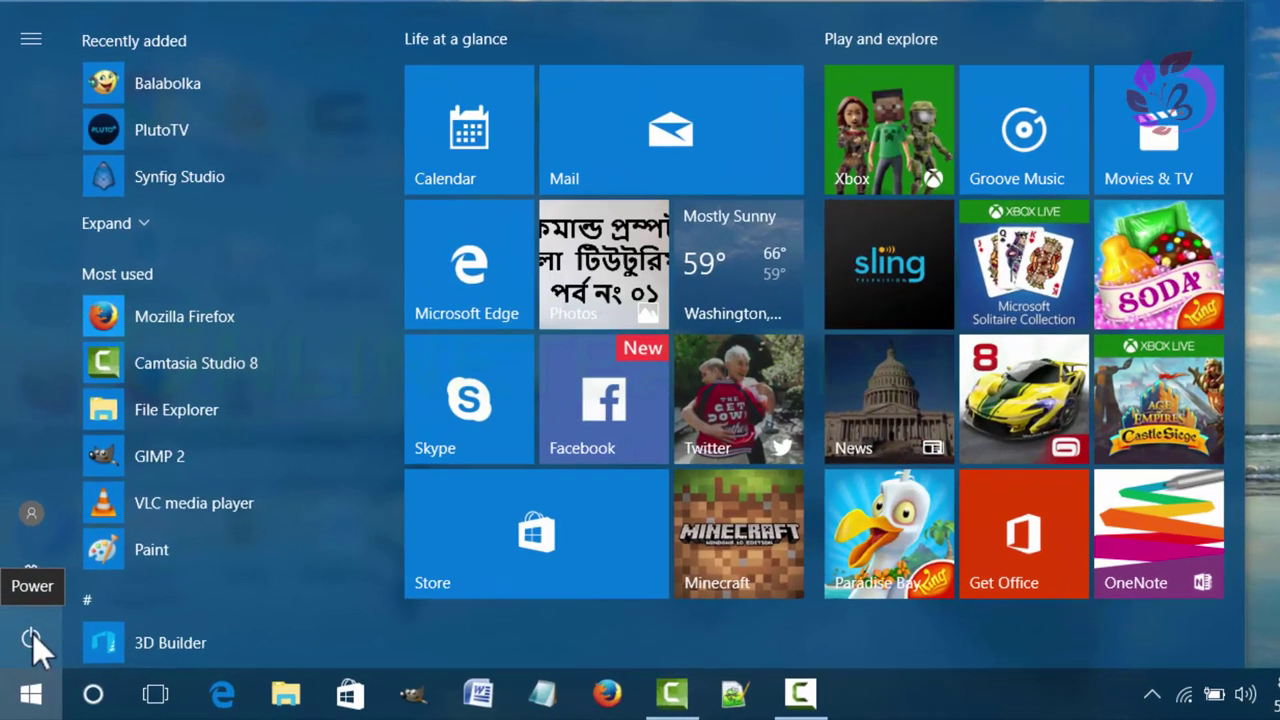
left_click(28, 645)
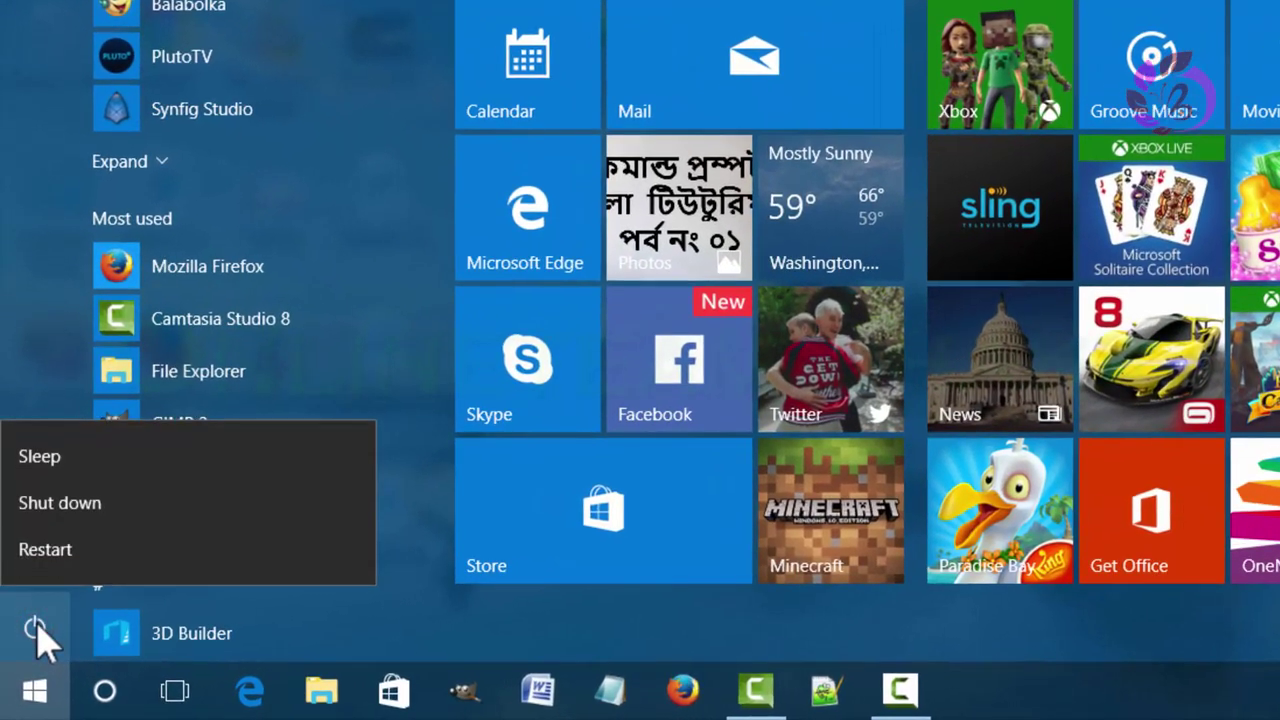
mouse_move(55, 470)
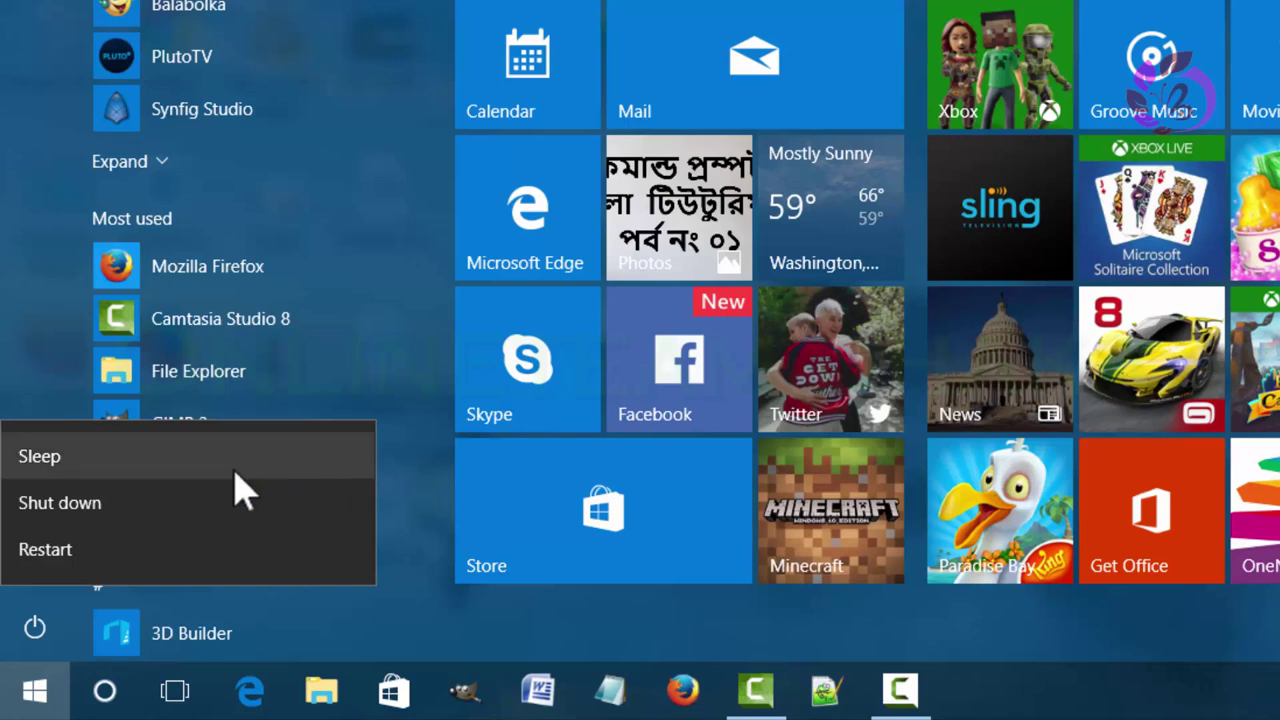
mouse_move(212, 456)
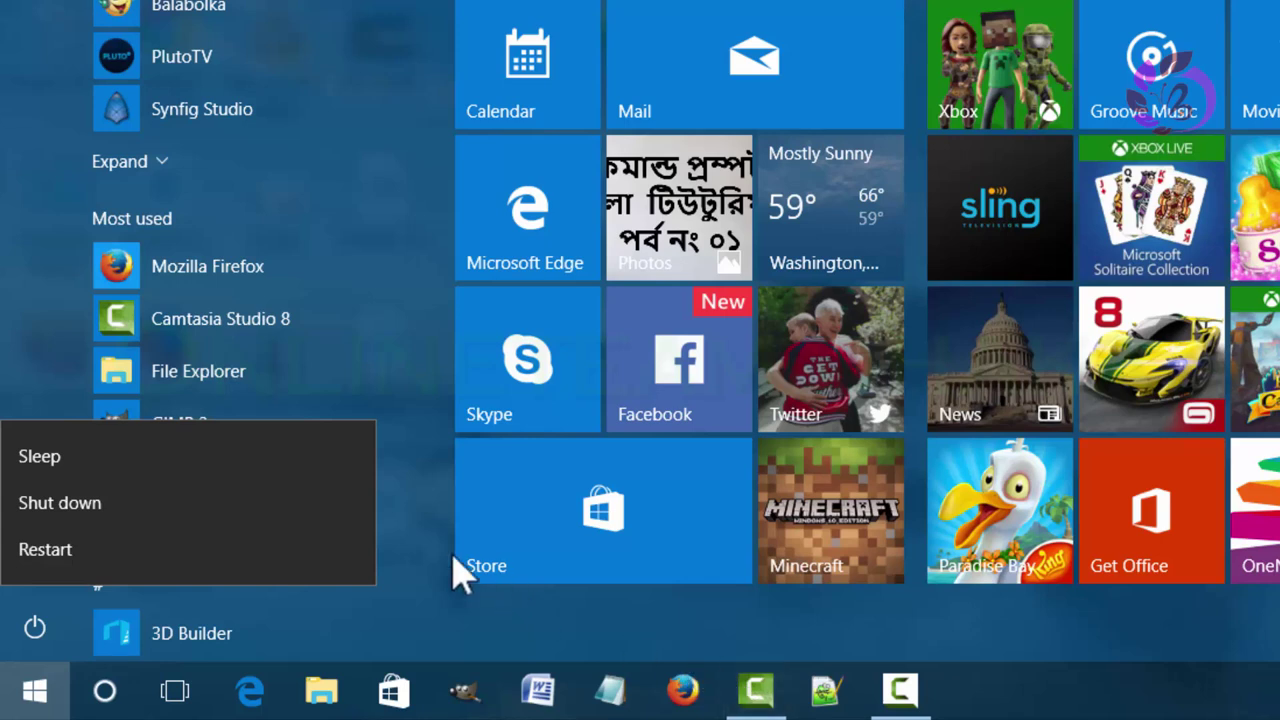
mouse_move(302, 452)
mouse_move(140, 462)
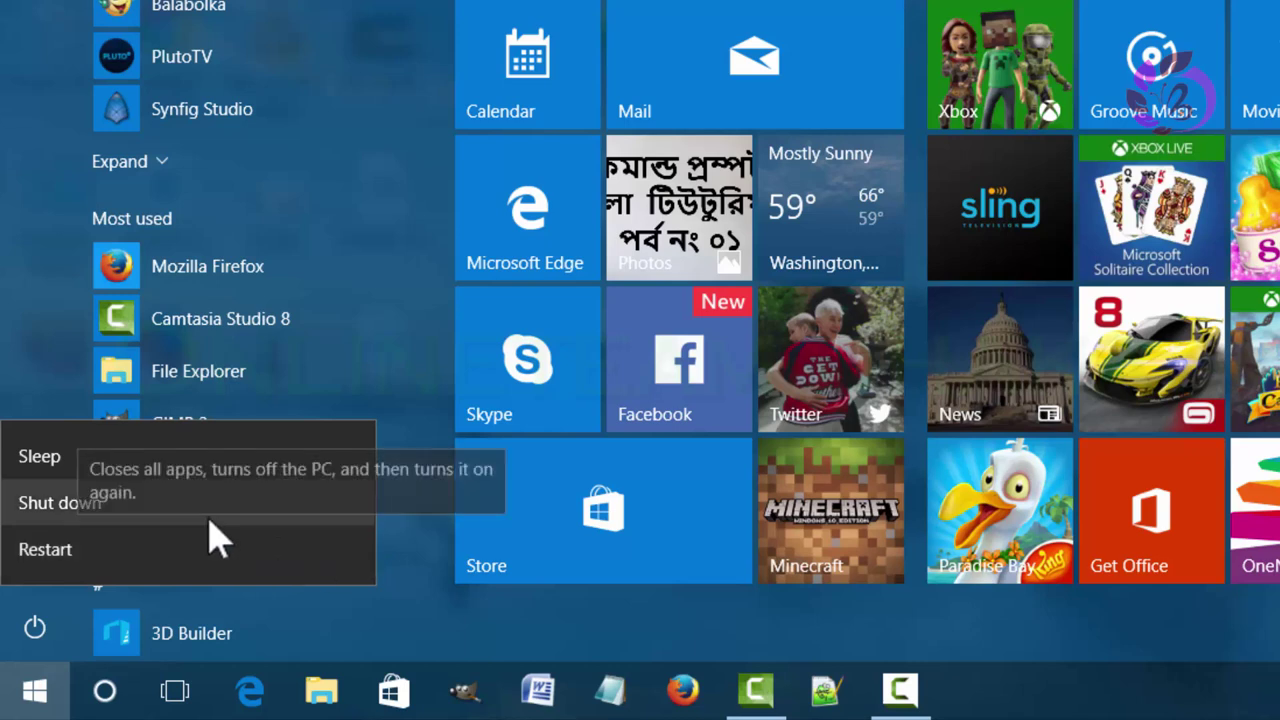
mouse_move(184, 505)
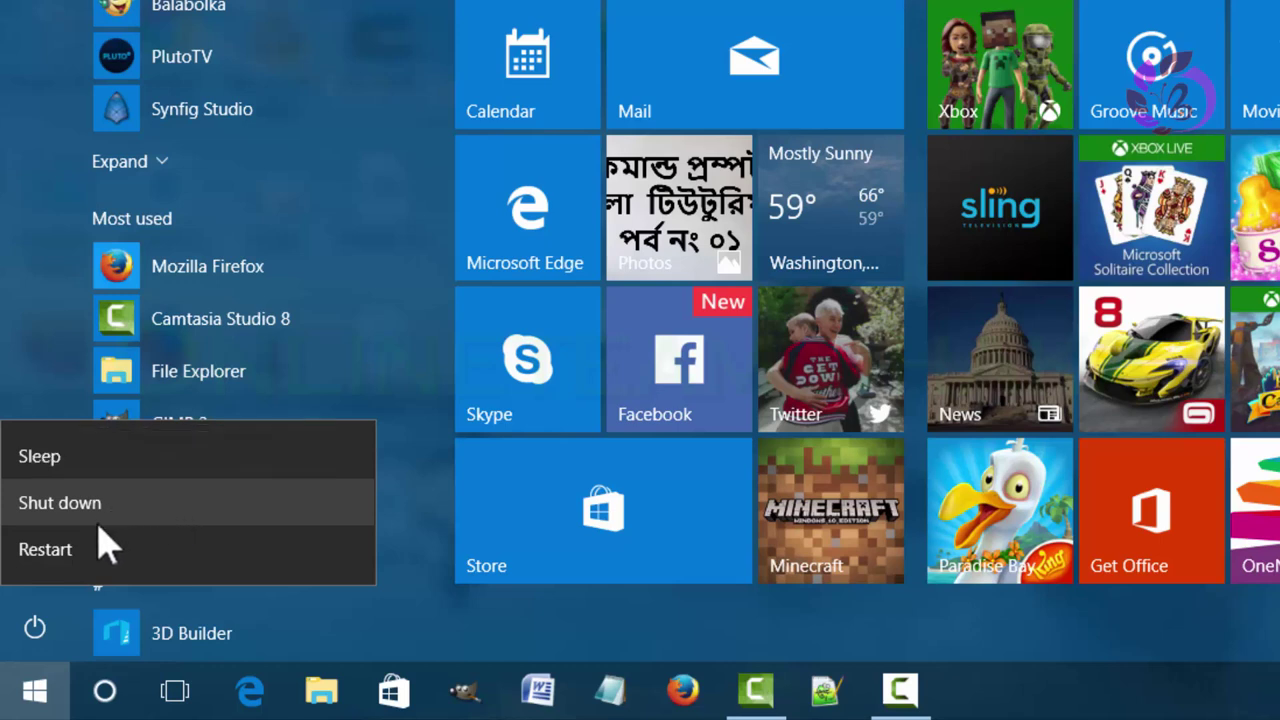
mouse_move(86, 550)
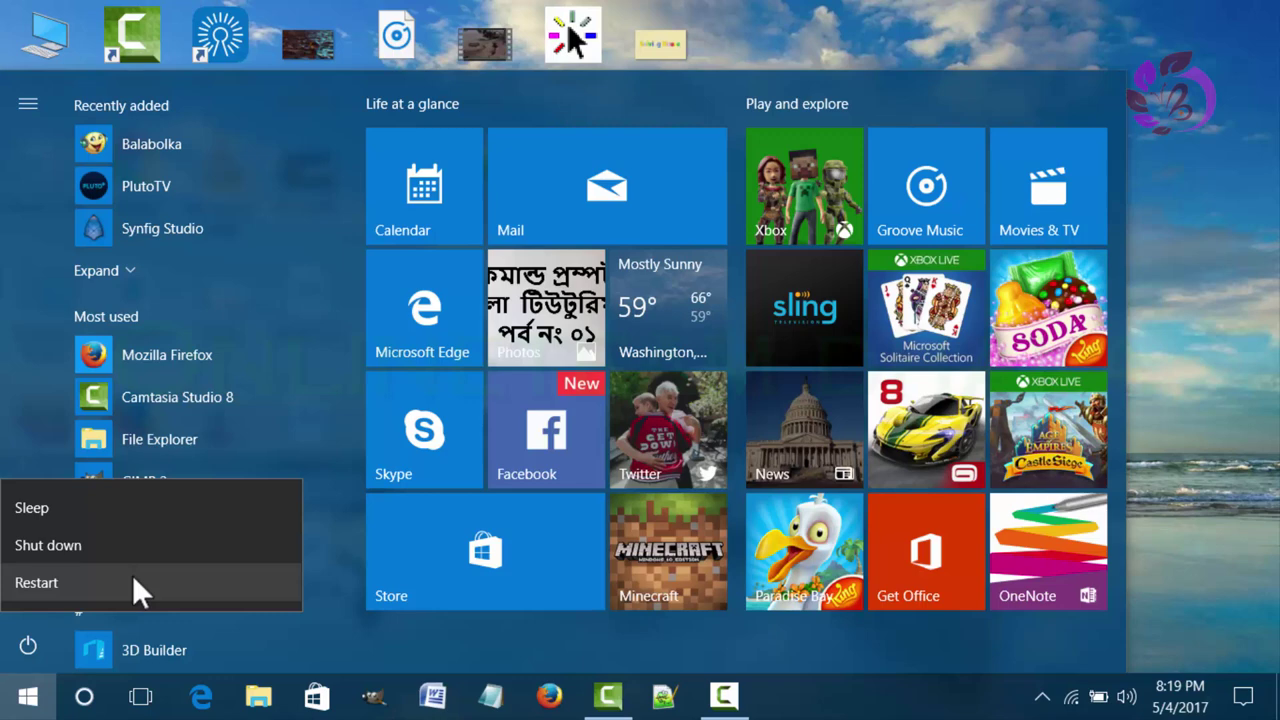
left_click(264, 644)
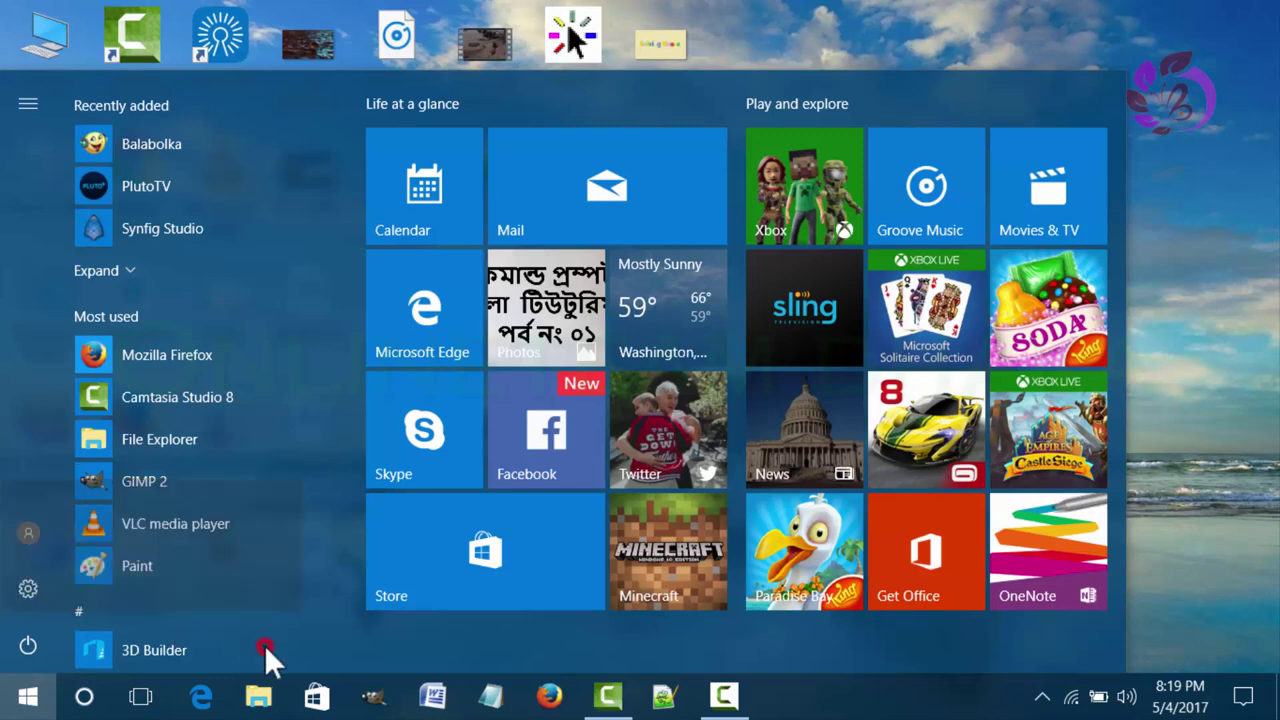
- Open the System display settings and switch the size of text and apps to 100% and back to 125%
left_click(30, 588)
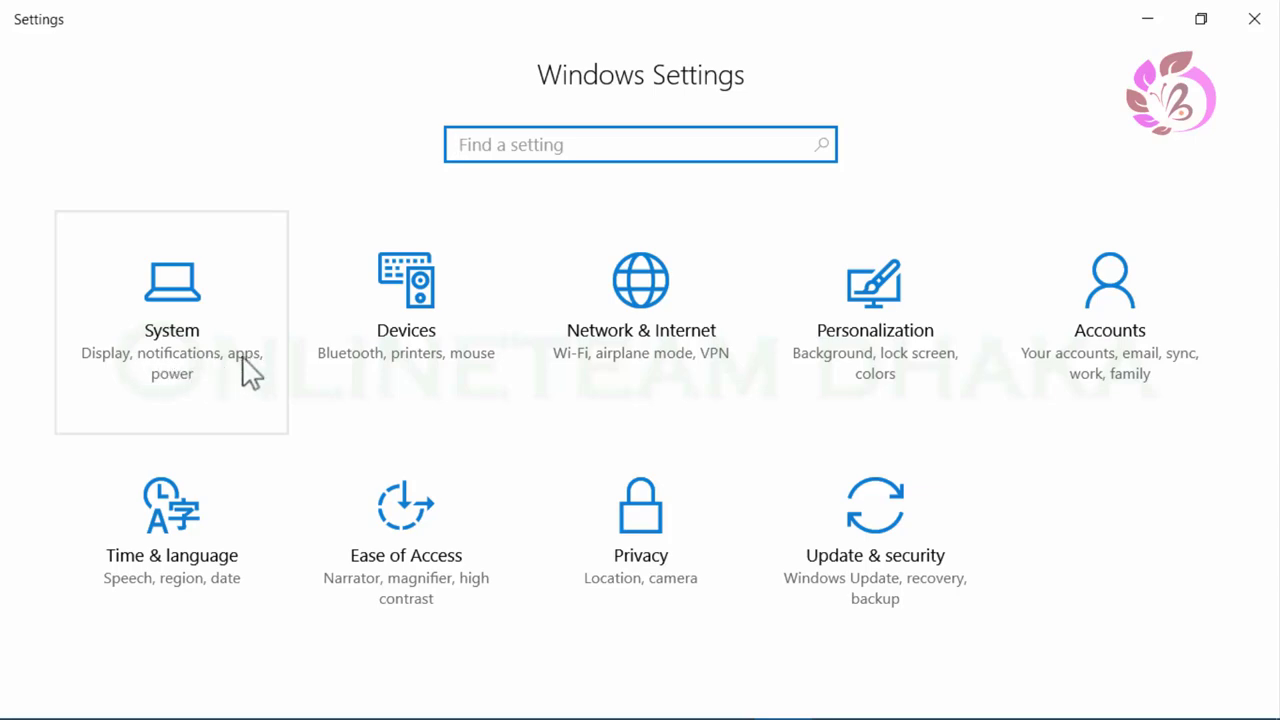
left_click(171, 341)
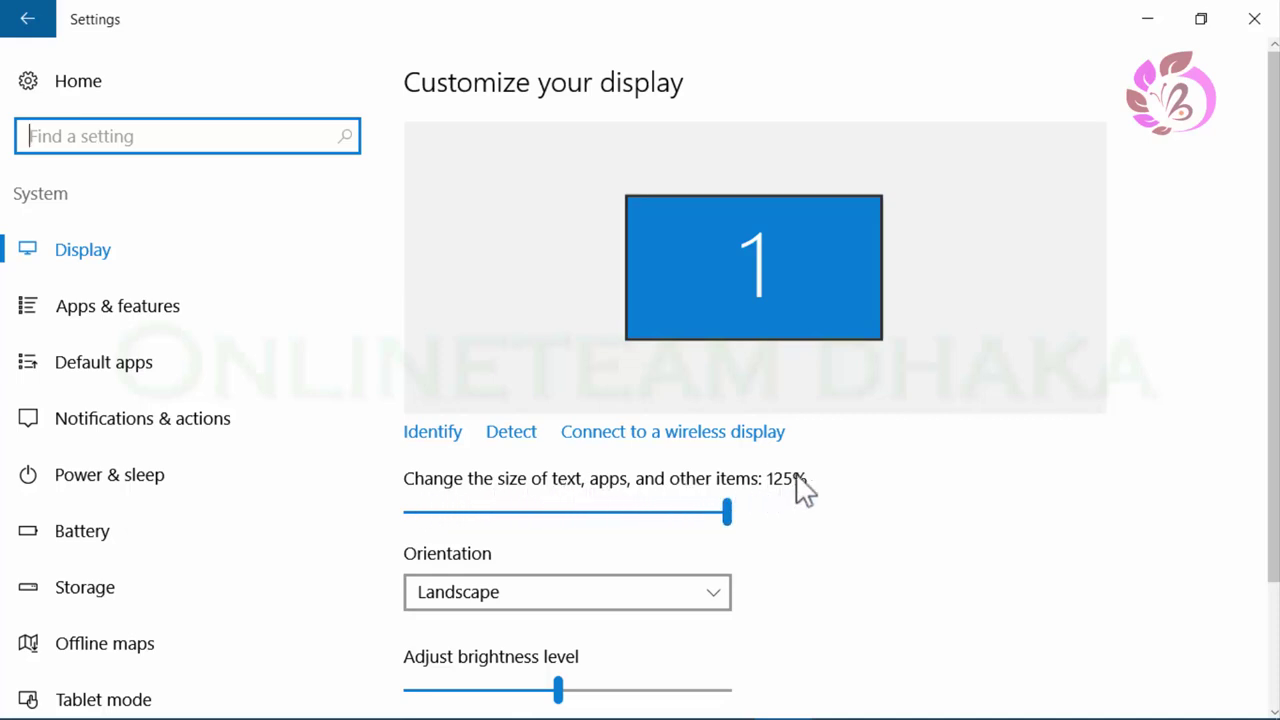
left_click(411, 512)
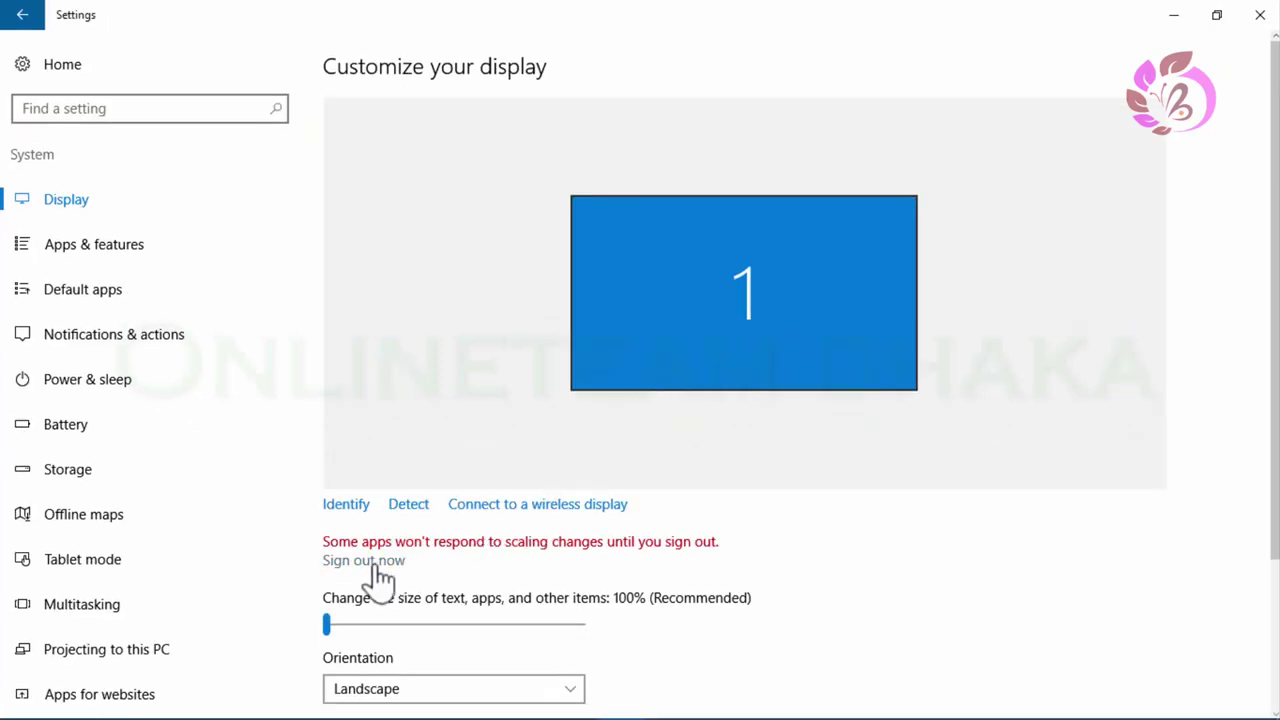
left_click(579, 624)
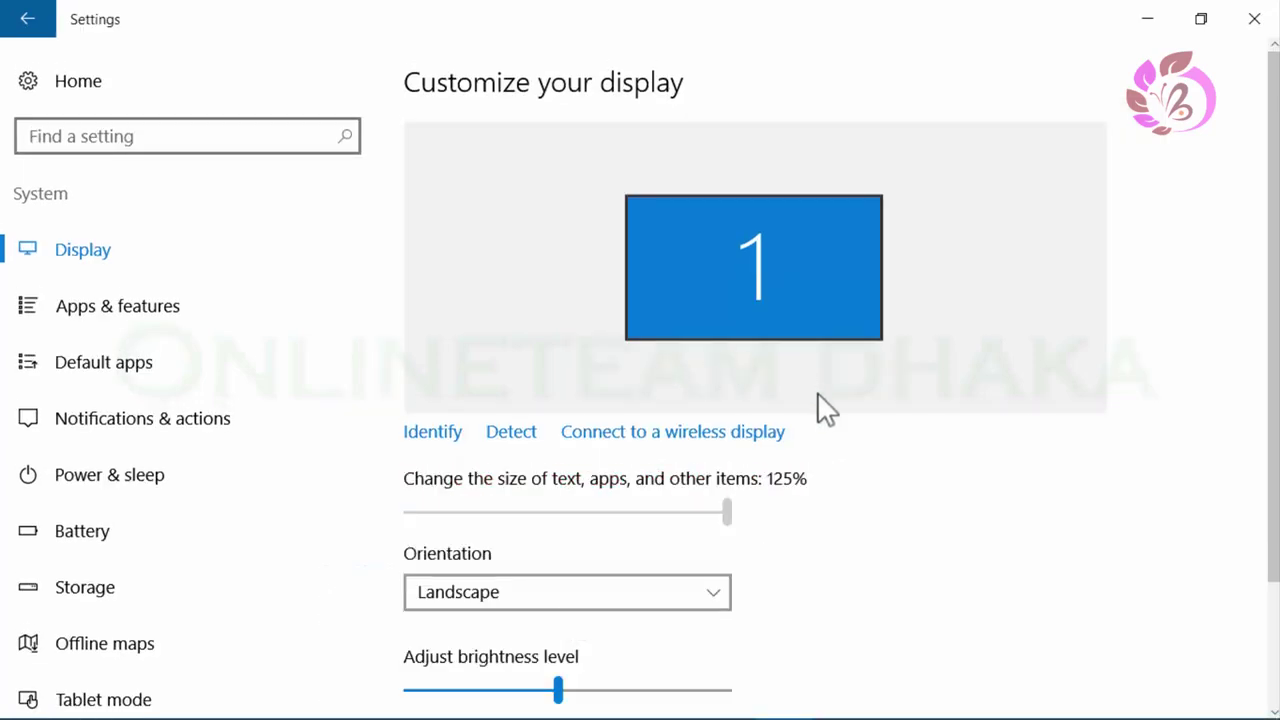
- Try the Portrait display orientation without applying it and return the selection to Landscape
scroll(820, 471, "down", 2)
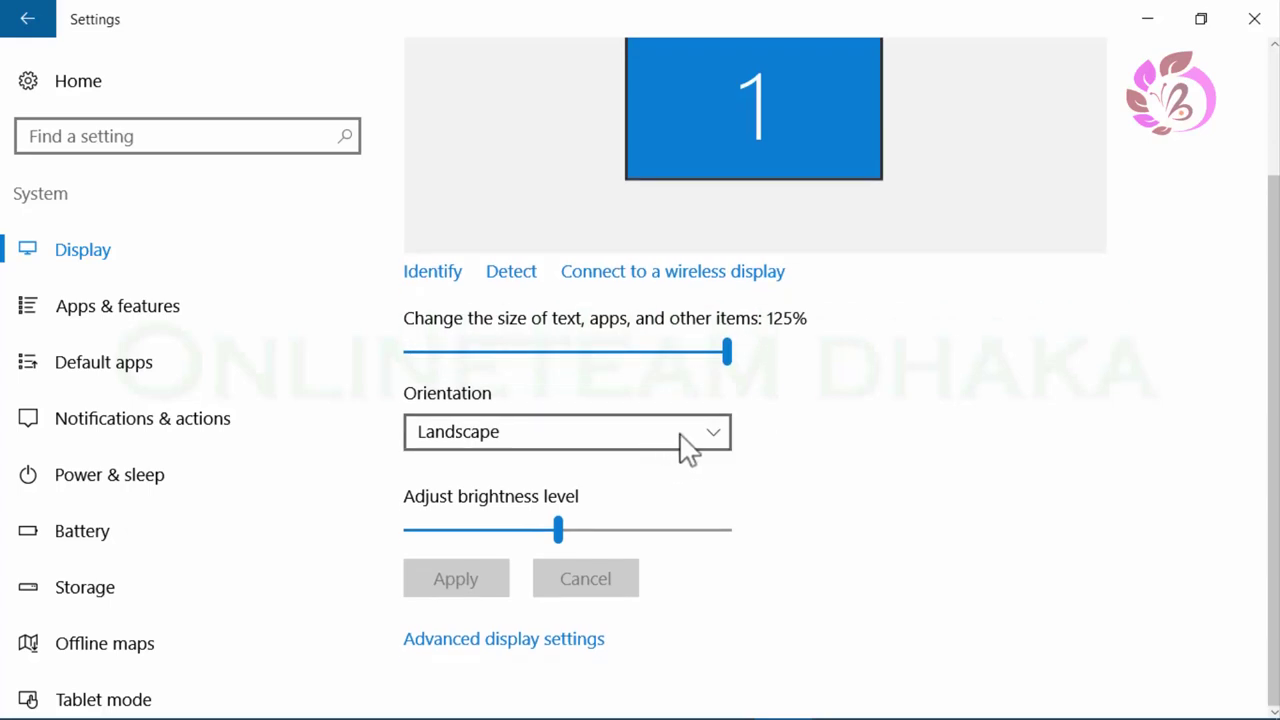
left_click(716, 440)
left_click(579, 468)
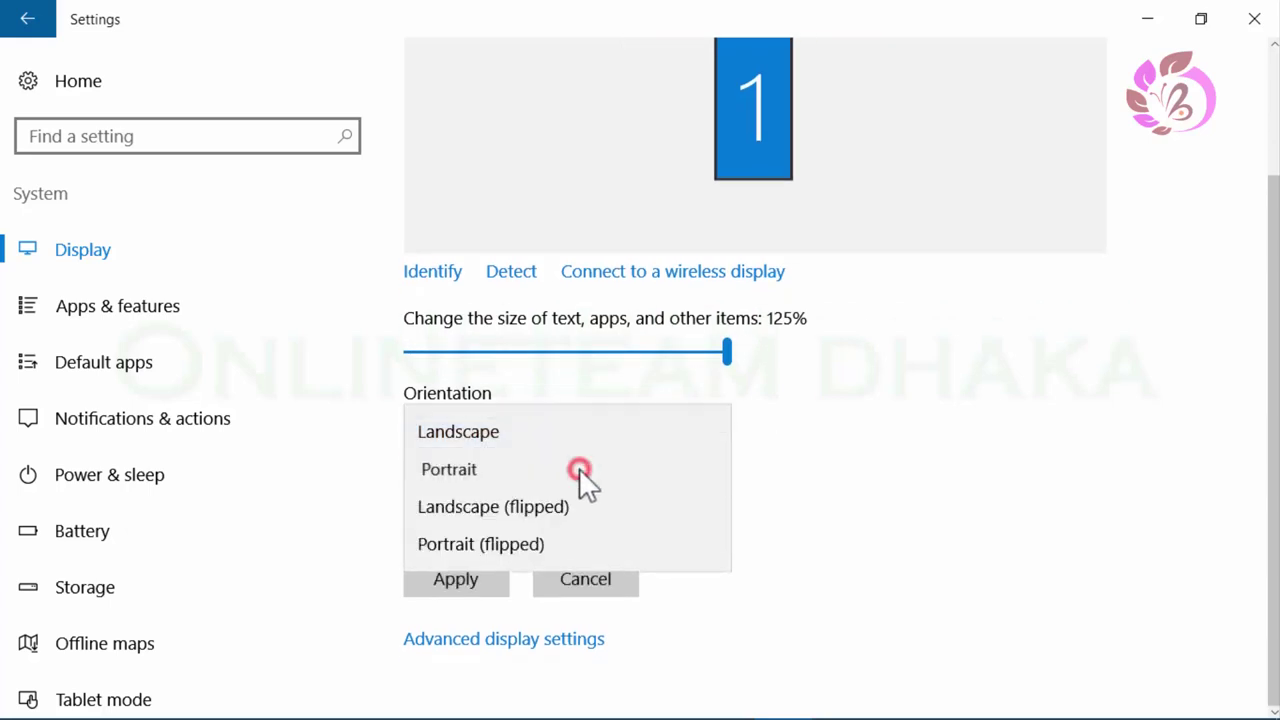
left_click(711, 434)
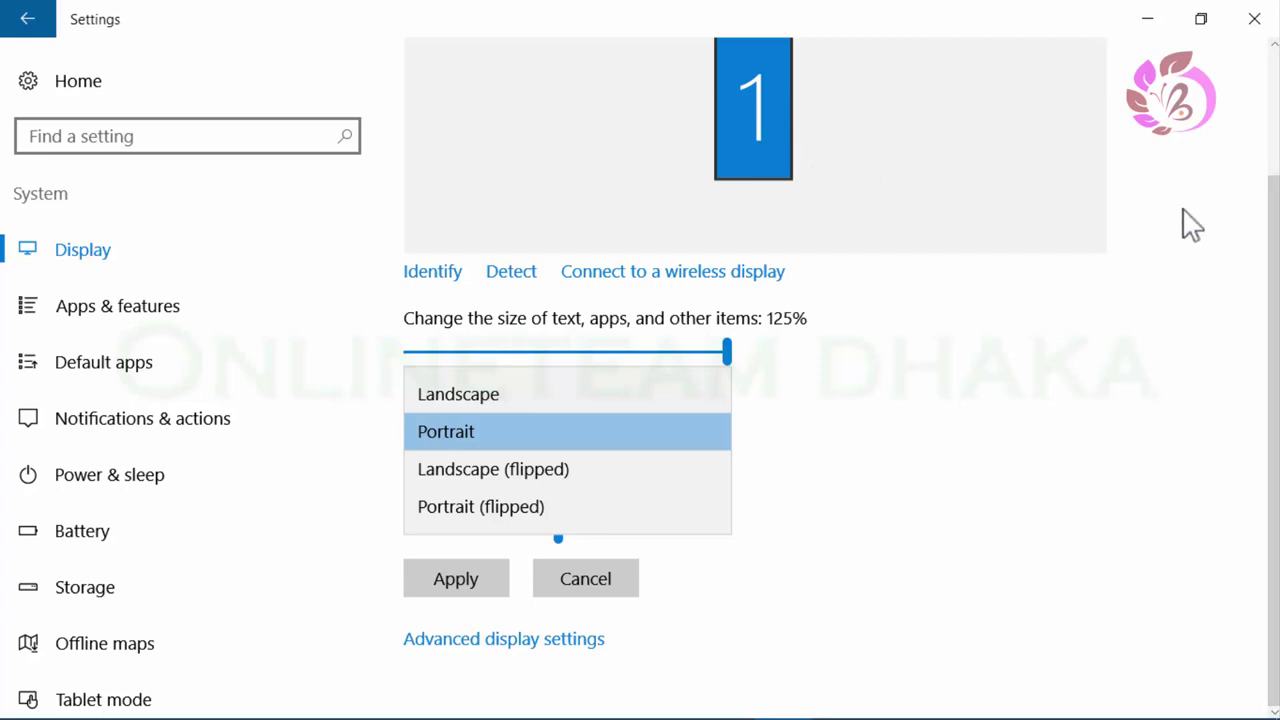
left_click(1273, 140)
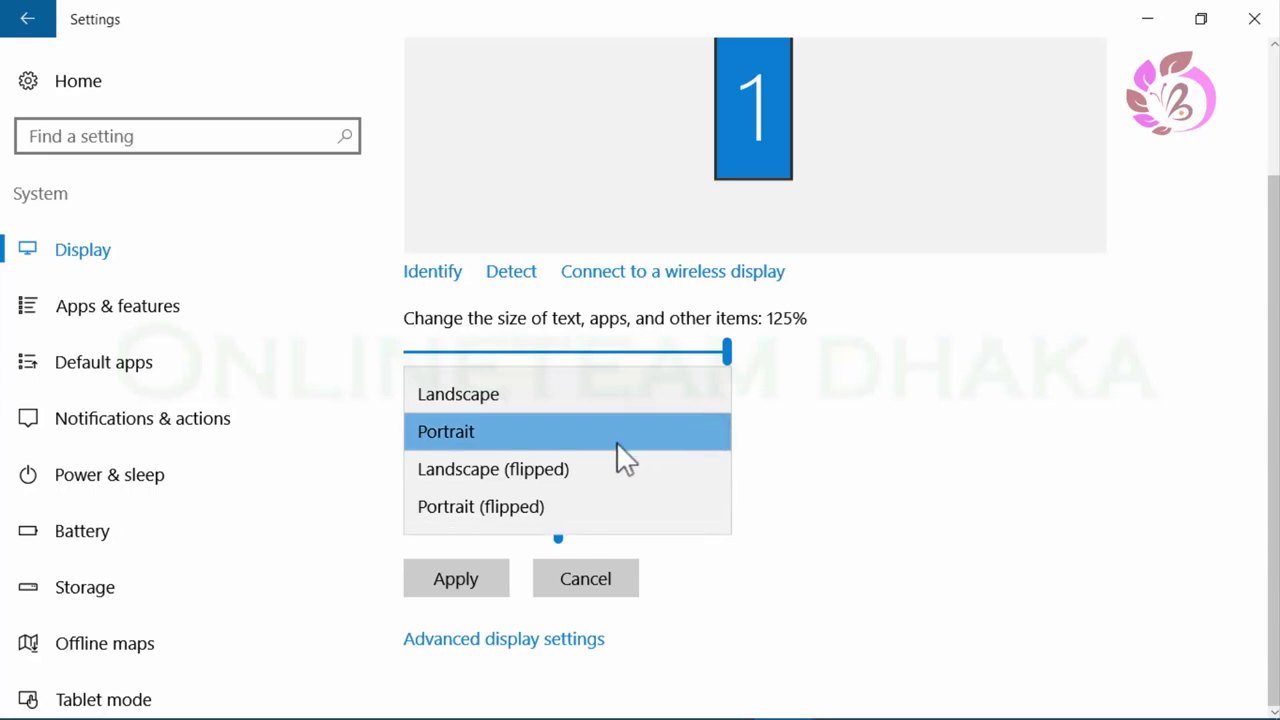
left_click(551, 395)
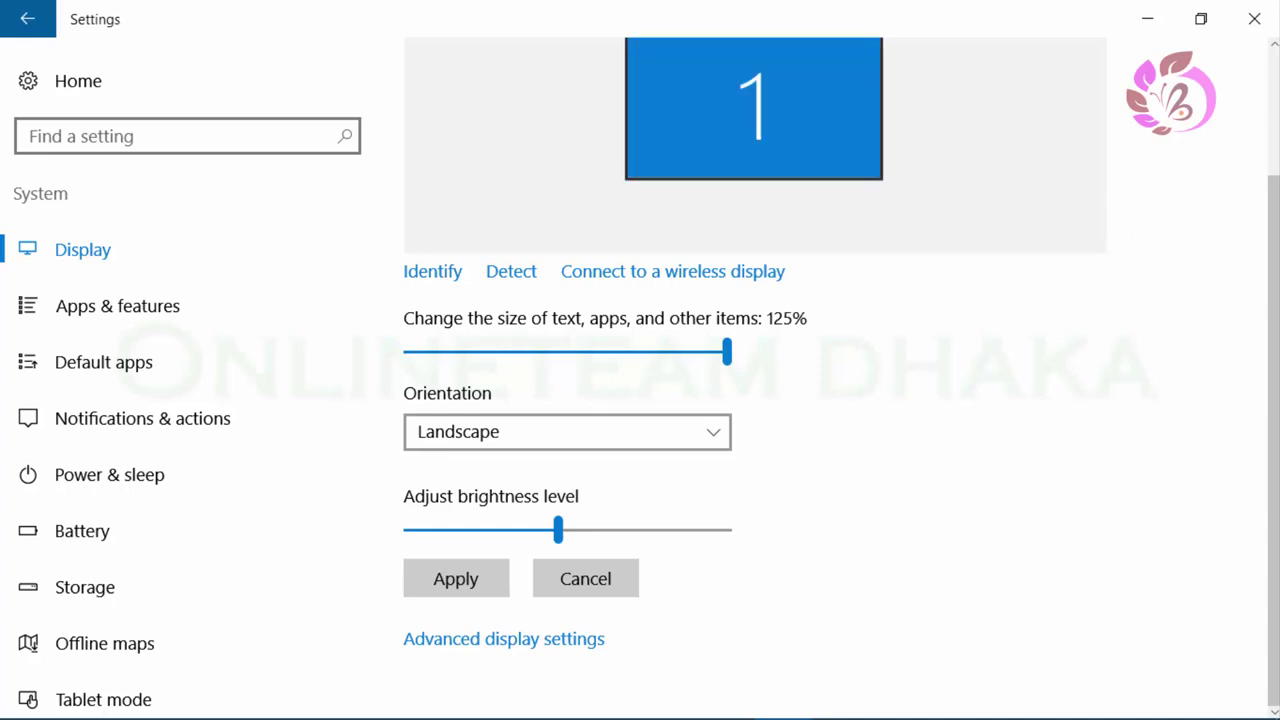
- Try the Portrait (flipped) display orientation without applying it and set the selection back to Landscape
scroll(1276, 140, "up", 2)
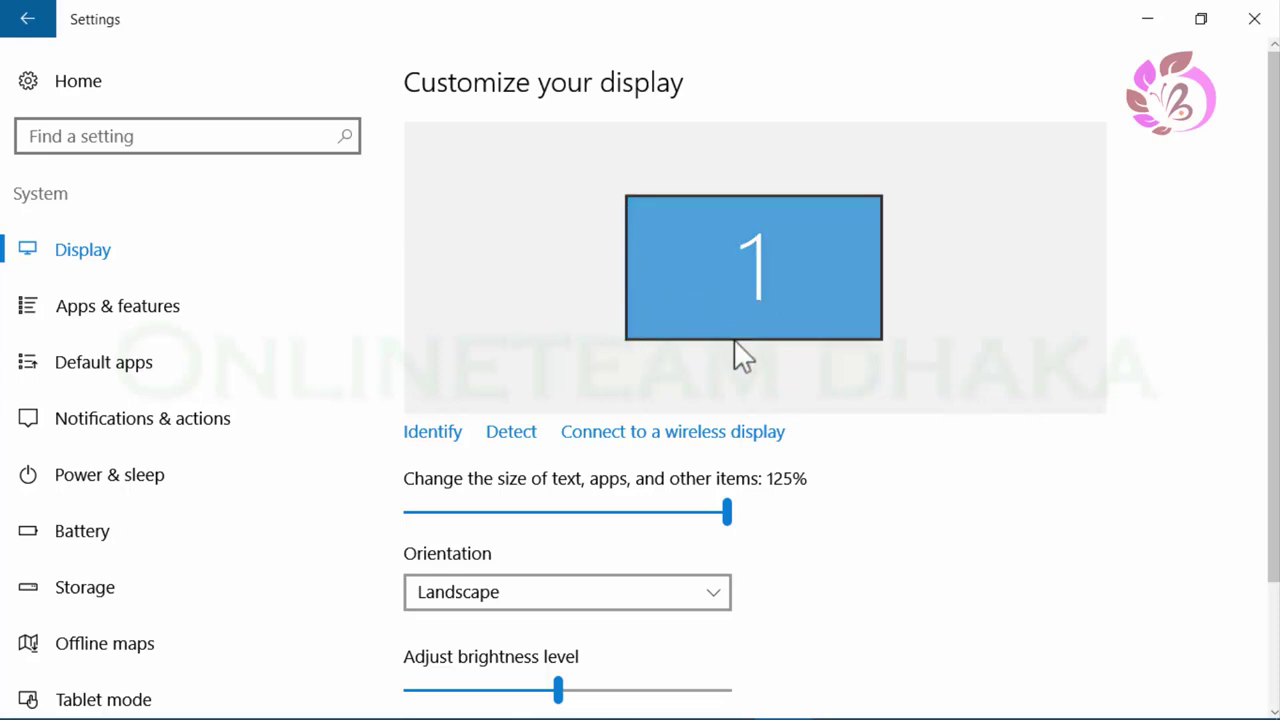
scroll(857, 528, "down", 2)
left_click(720, 488)
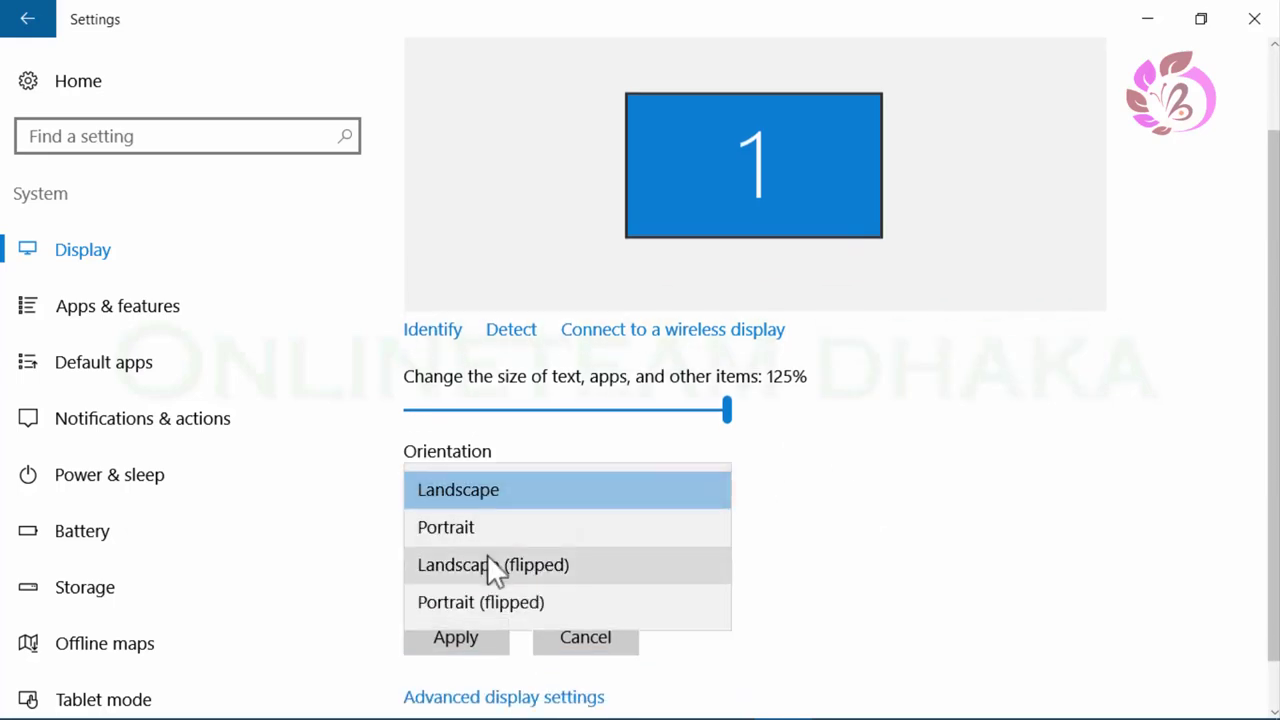
left_click(490, 601)
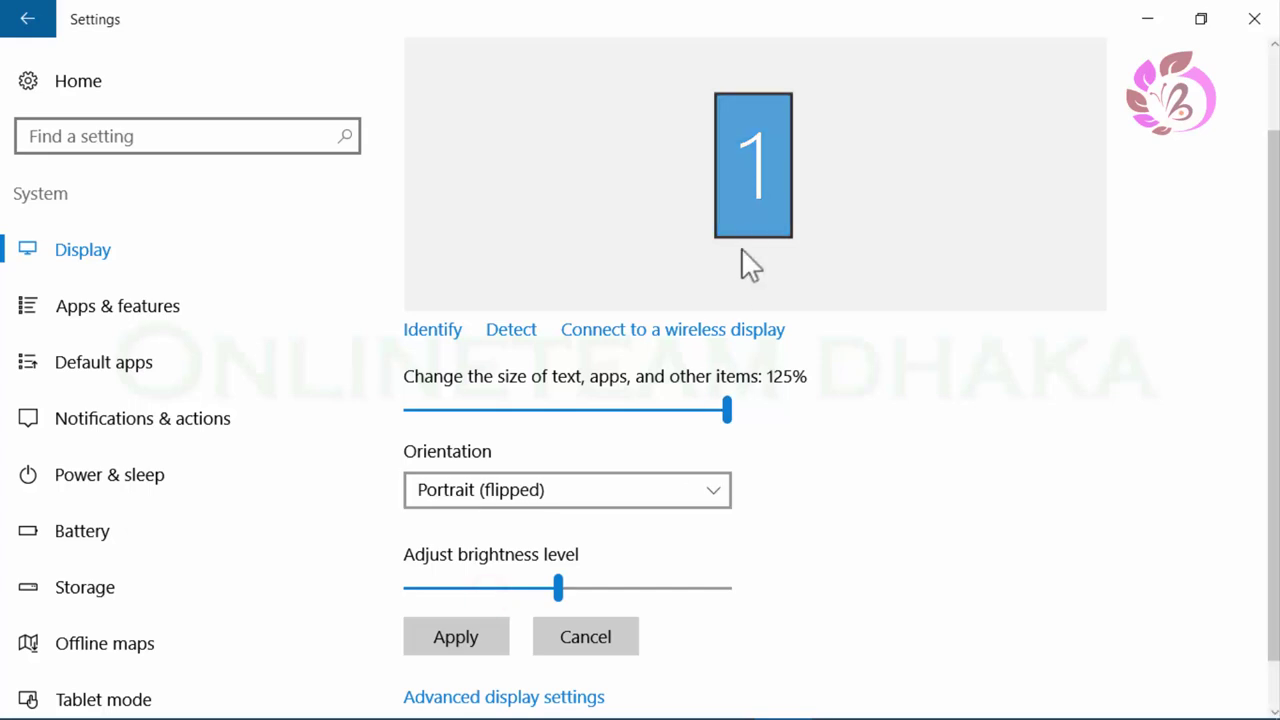
left_click(712, 491)
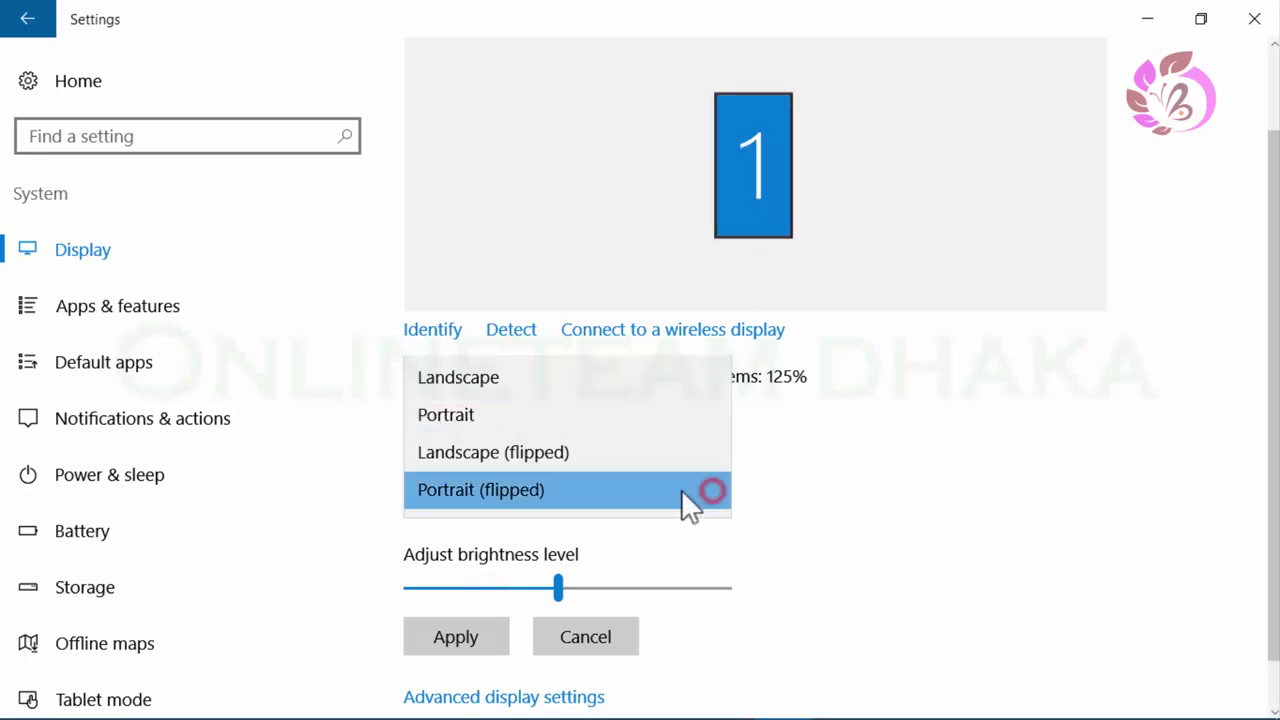
left_click(556, 378)
- Raise the display's brightness level slightly above the middle of its range
scroll(795, 490, "down", 1)
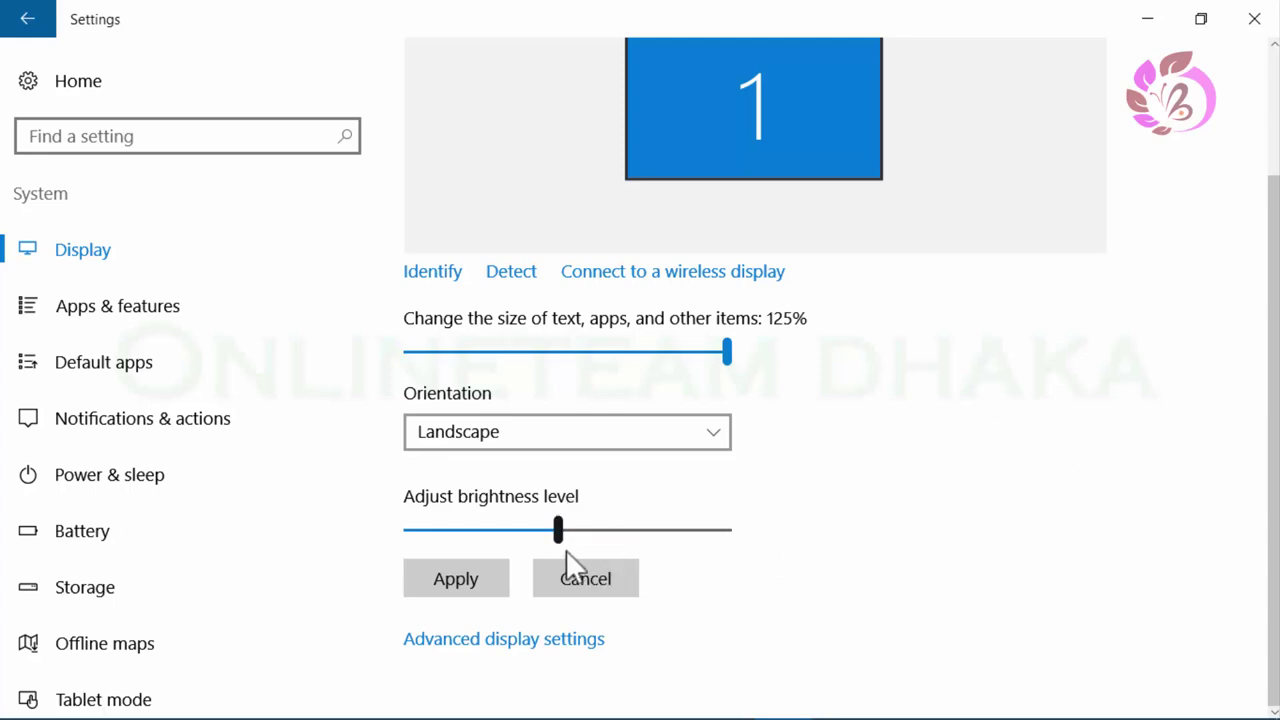
left_click_drag(558, 531, 593, 530)
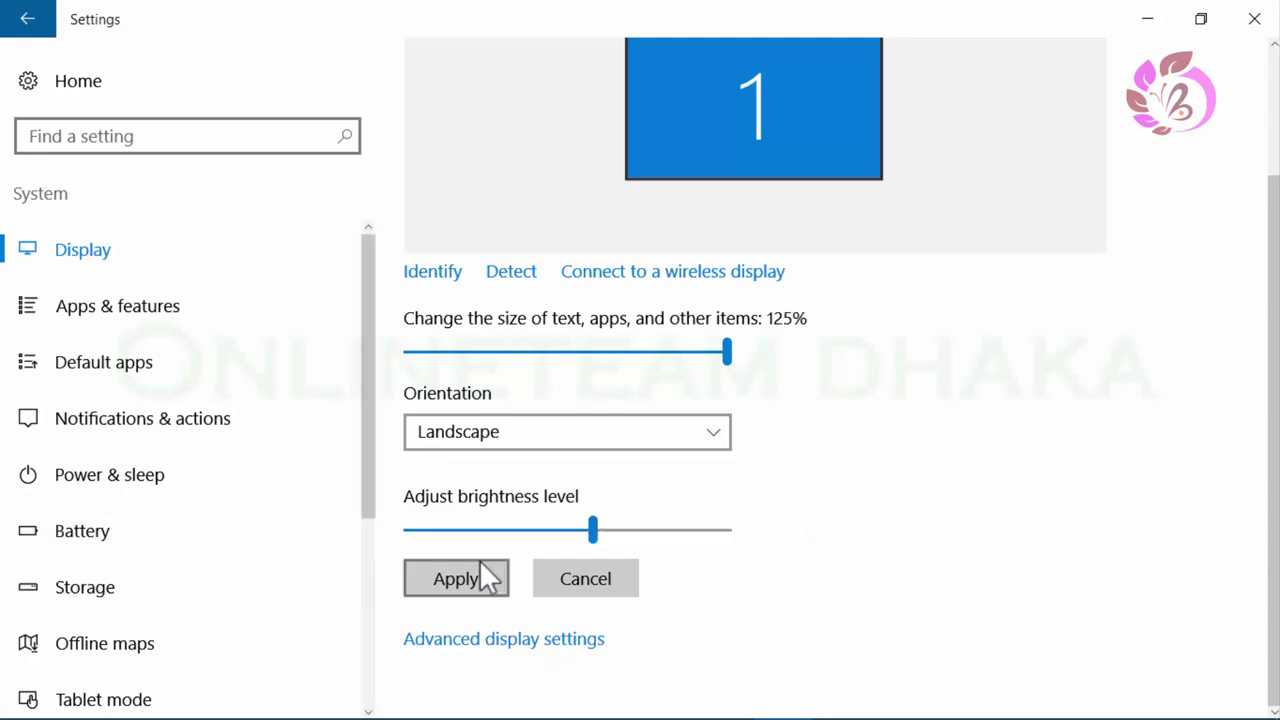
- Open the Apps & features settings, look through the list of System categories and close Settings
left_click(113, 306)
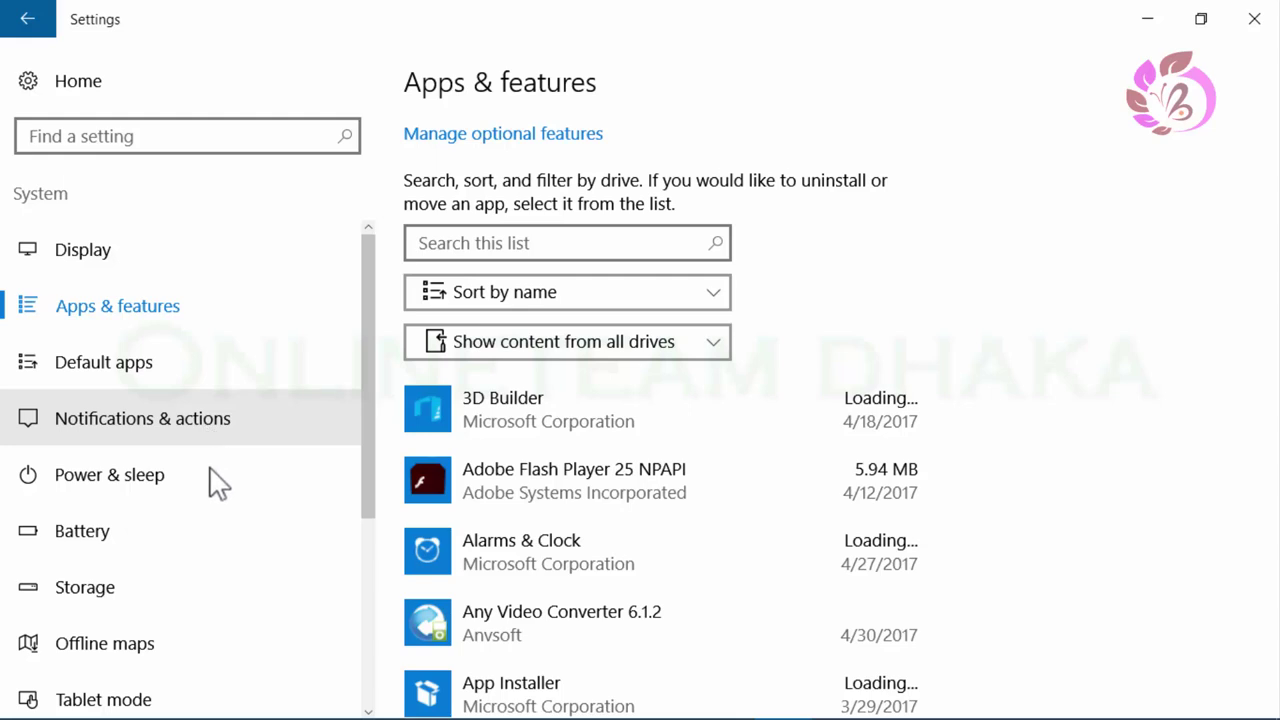
scroll(170, 640, "down", 1)
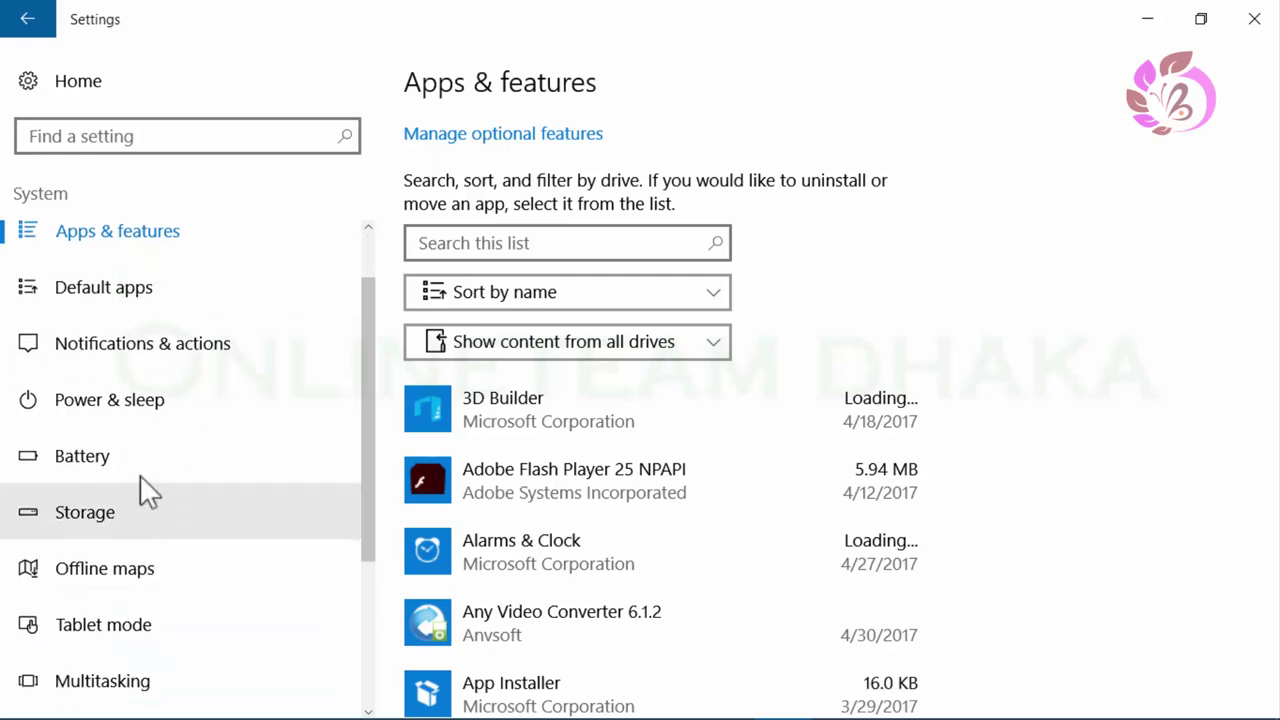
scroll(125, 600, "down", 3)
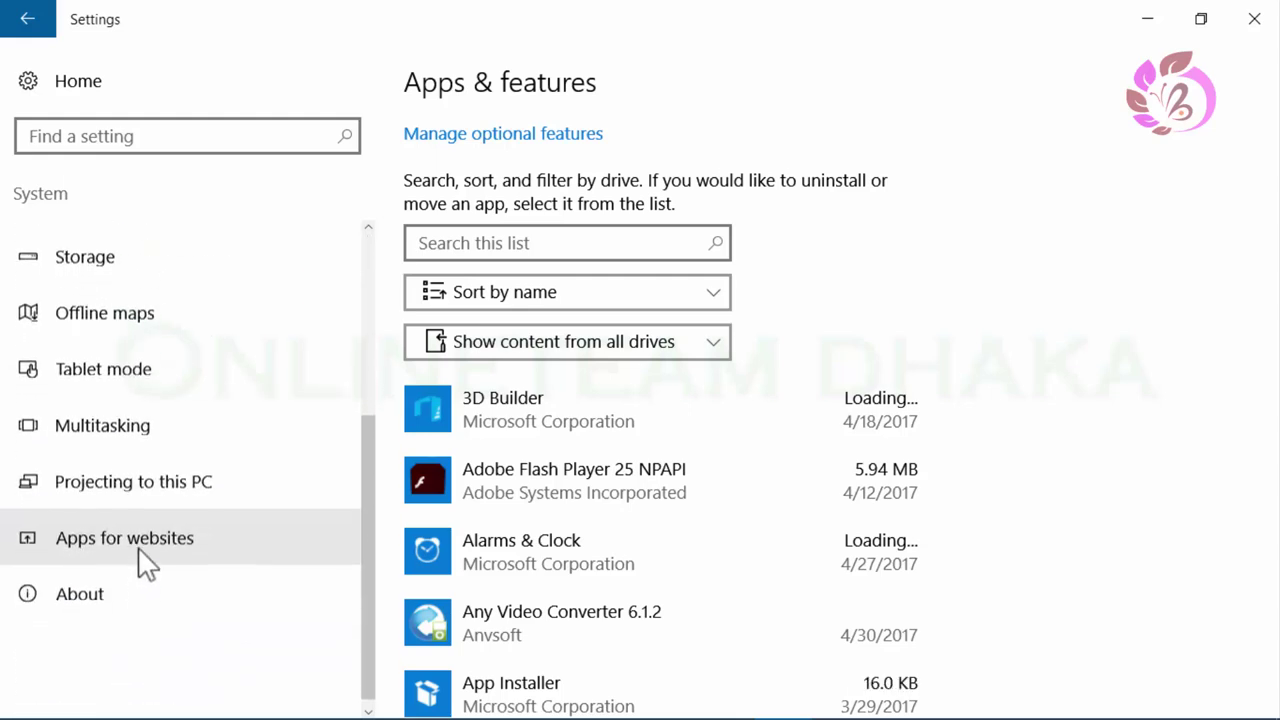
scroll(145, 480, "up", 4)
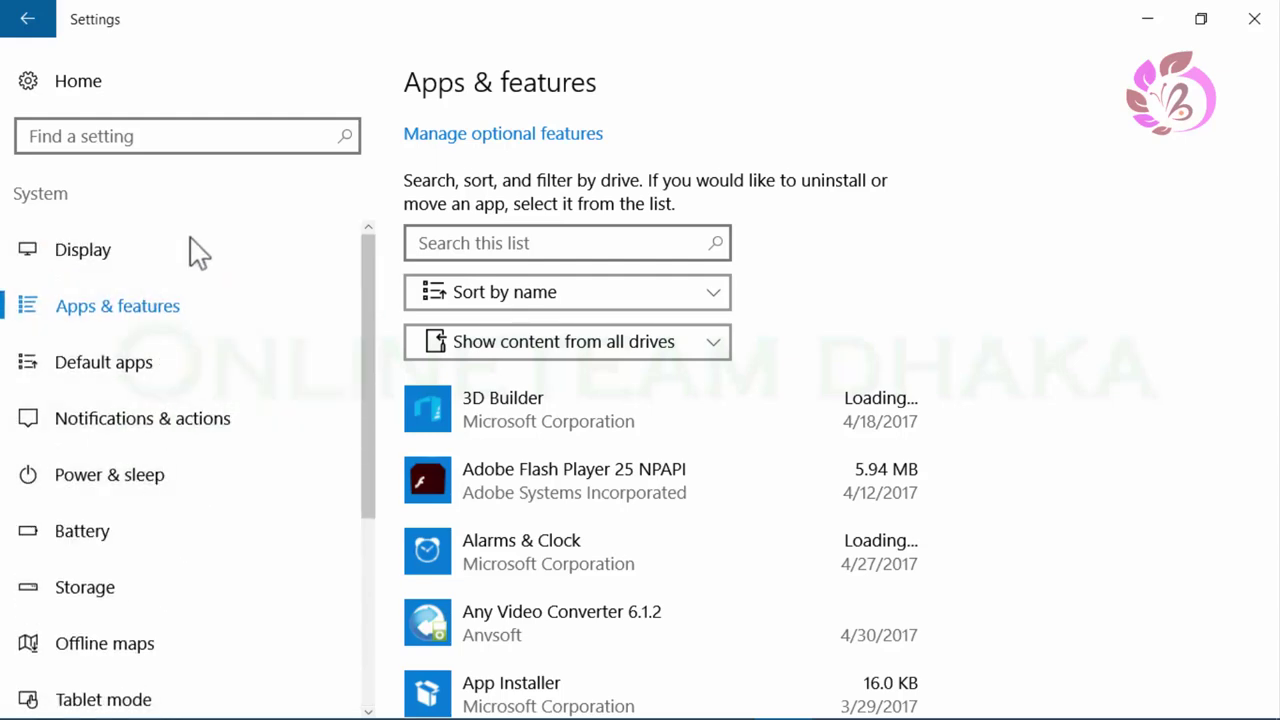
left_click(1257, 30)
- Open Windows Settings from the Start menu, examine its main categories and close the window
left_click(28, 697)
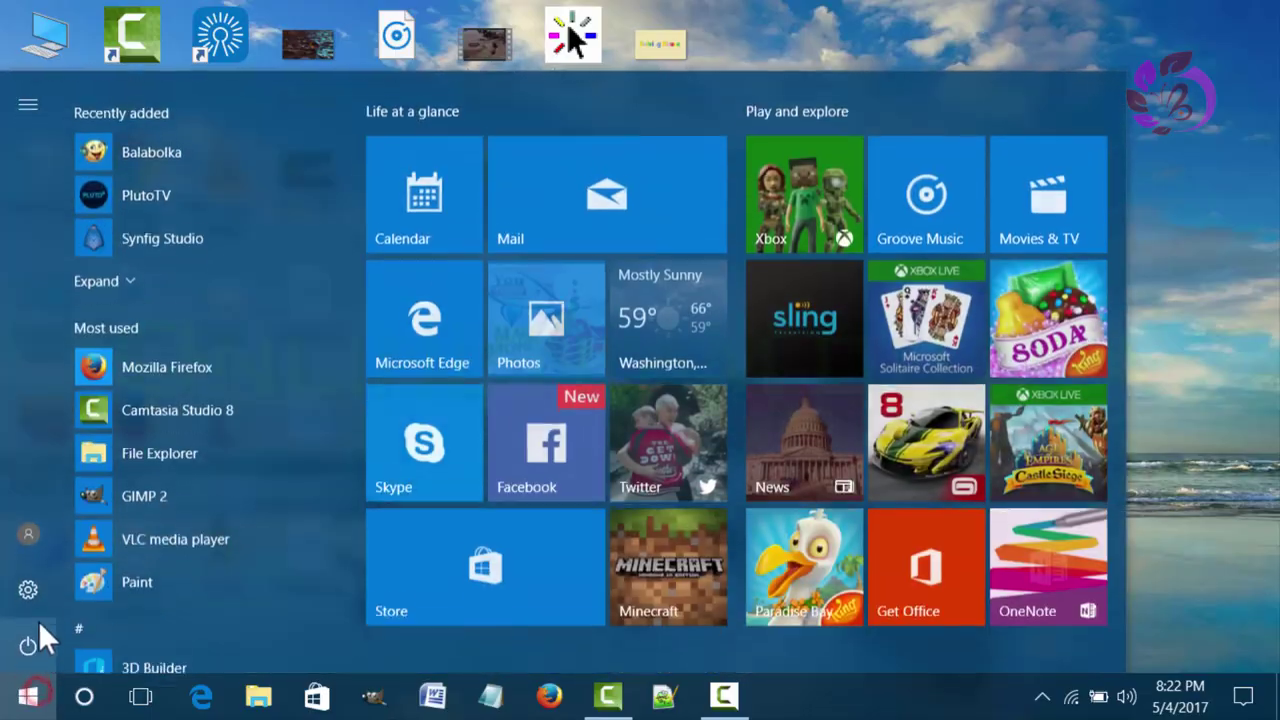
left_click(27, 592)
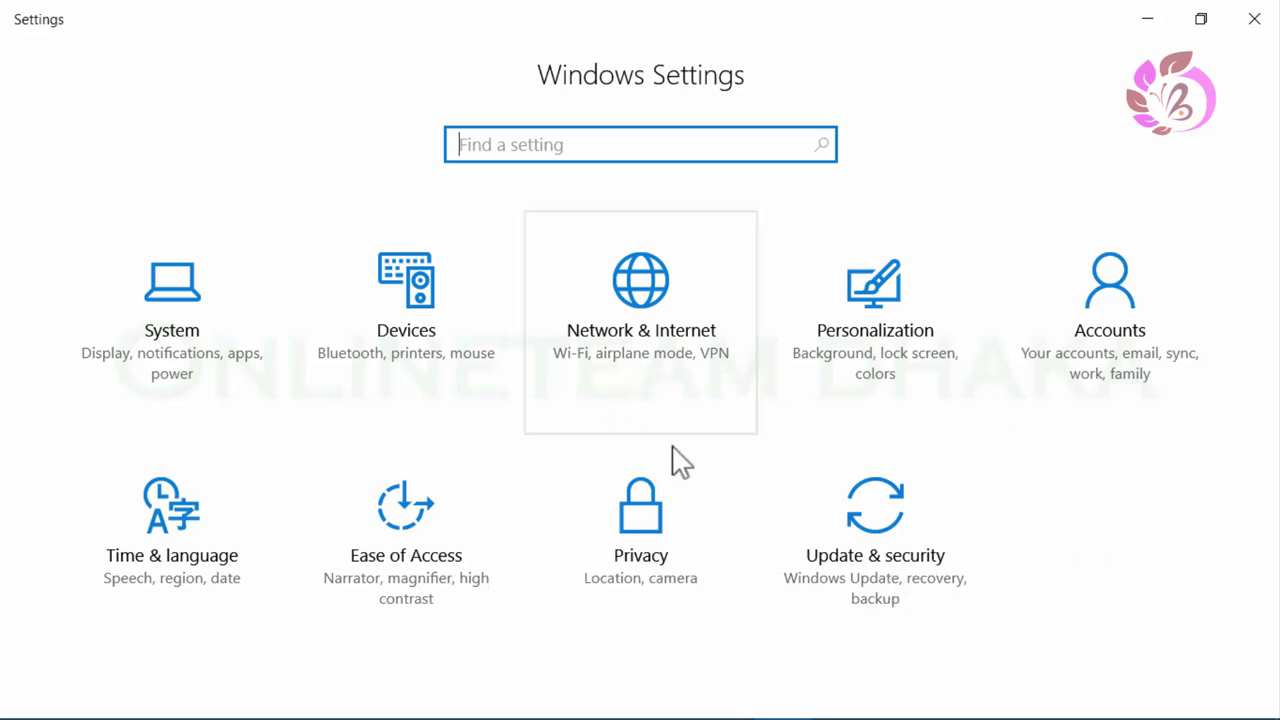
left_click(1070, 462)
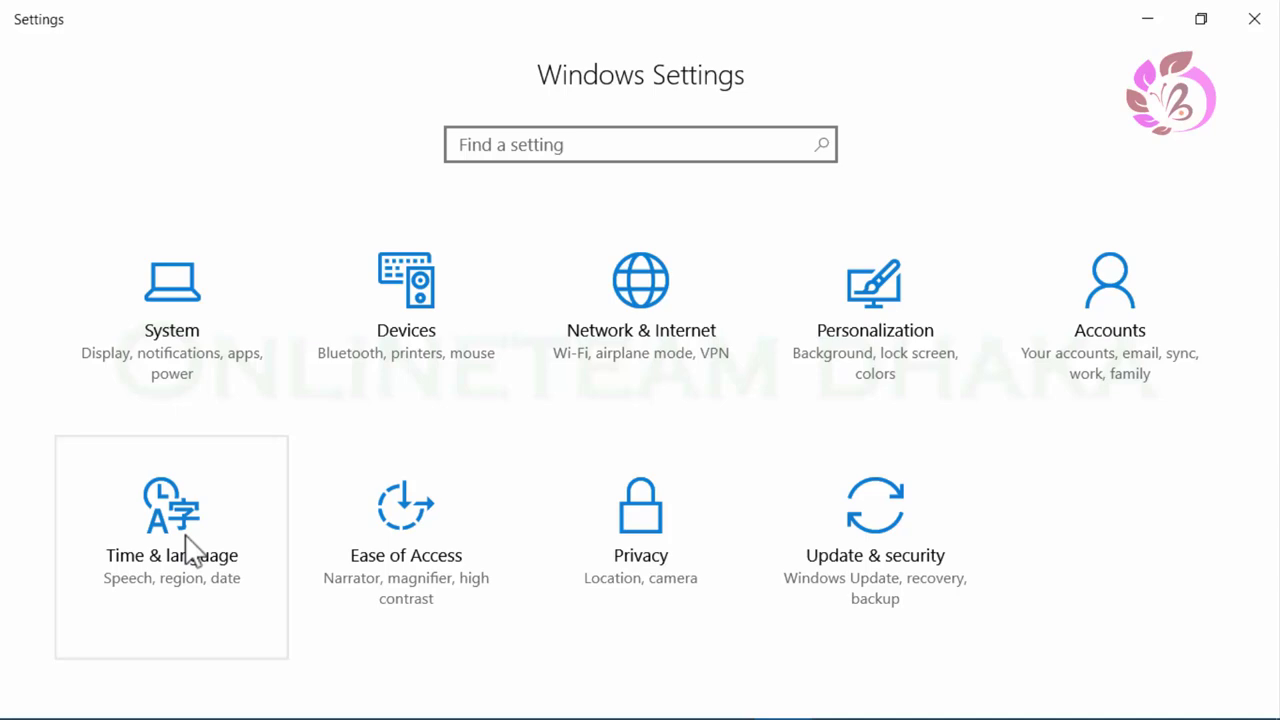
left_click(1252, 20)
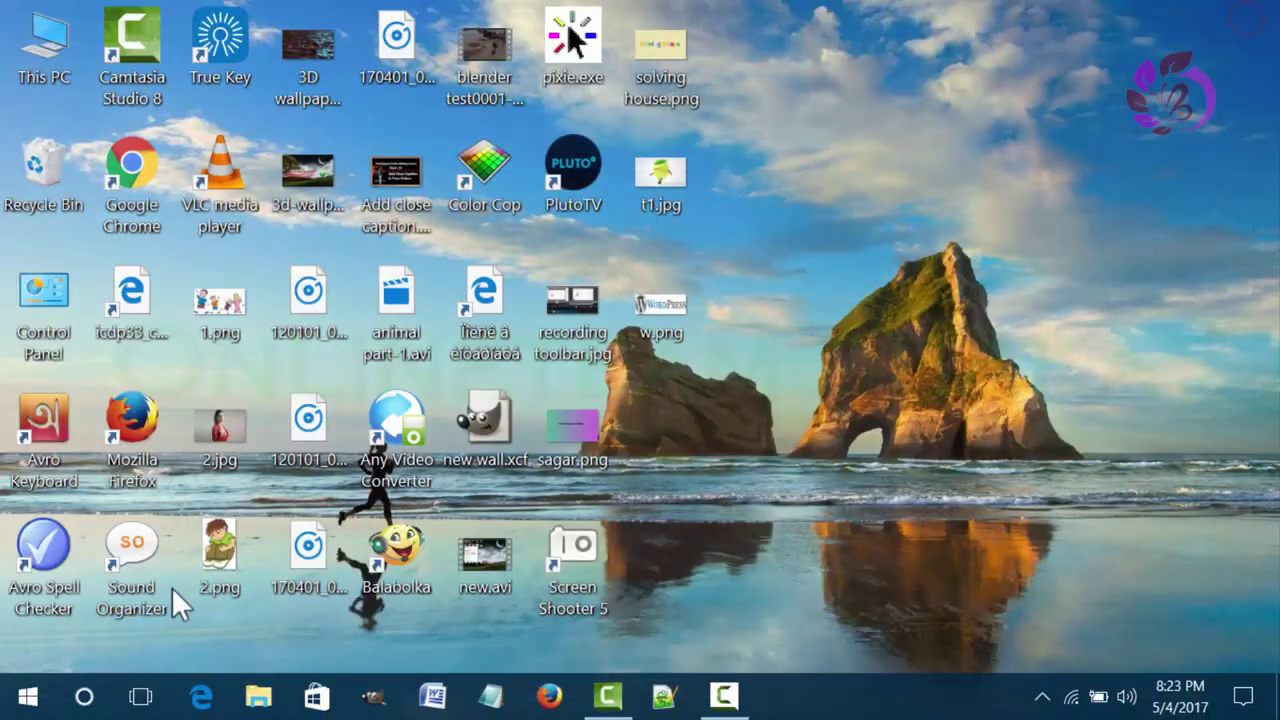
- Open the account settings from the Start menu's user account options and review the Your info page
left_click(28, 697)
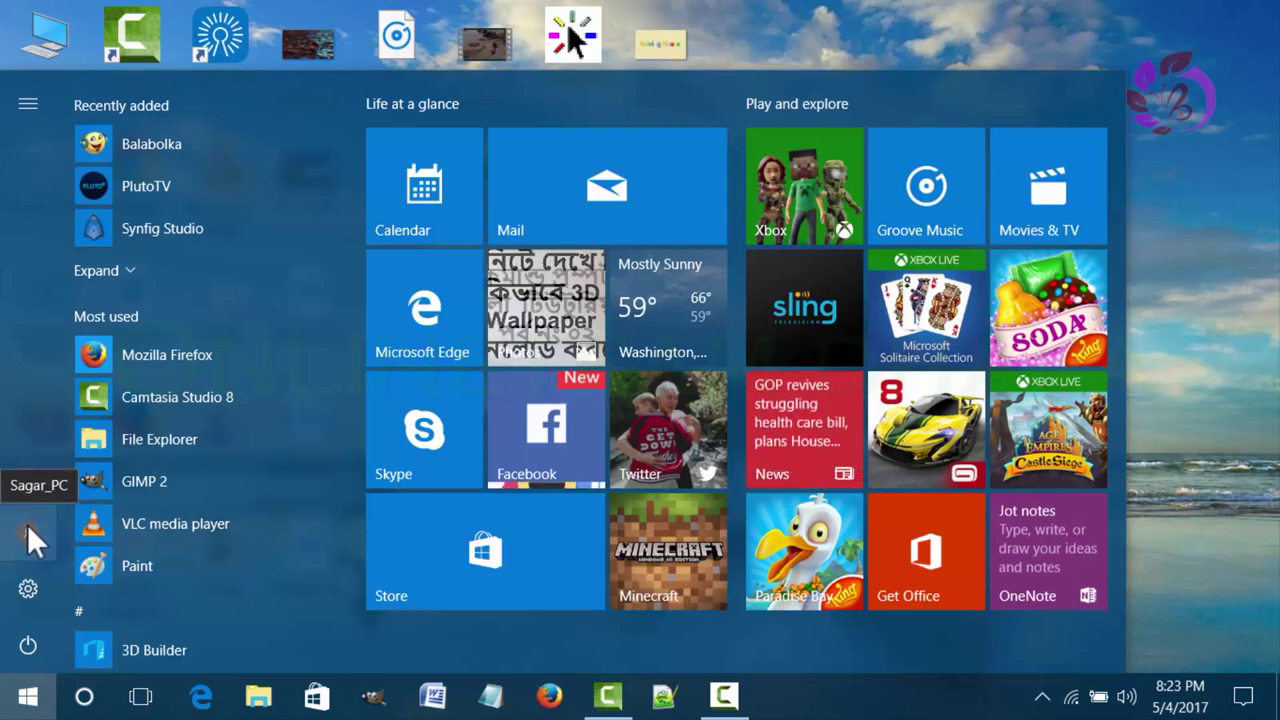
left_click(22, 533)
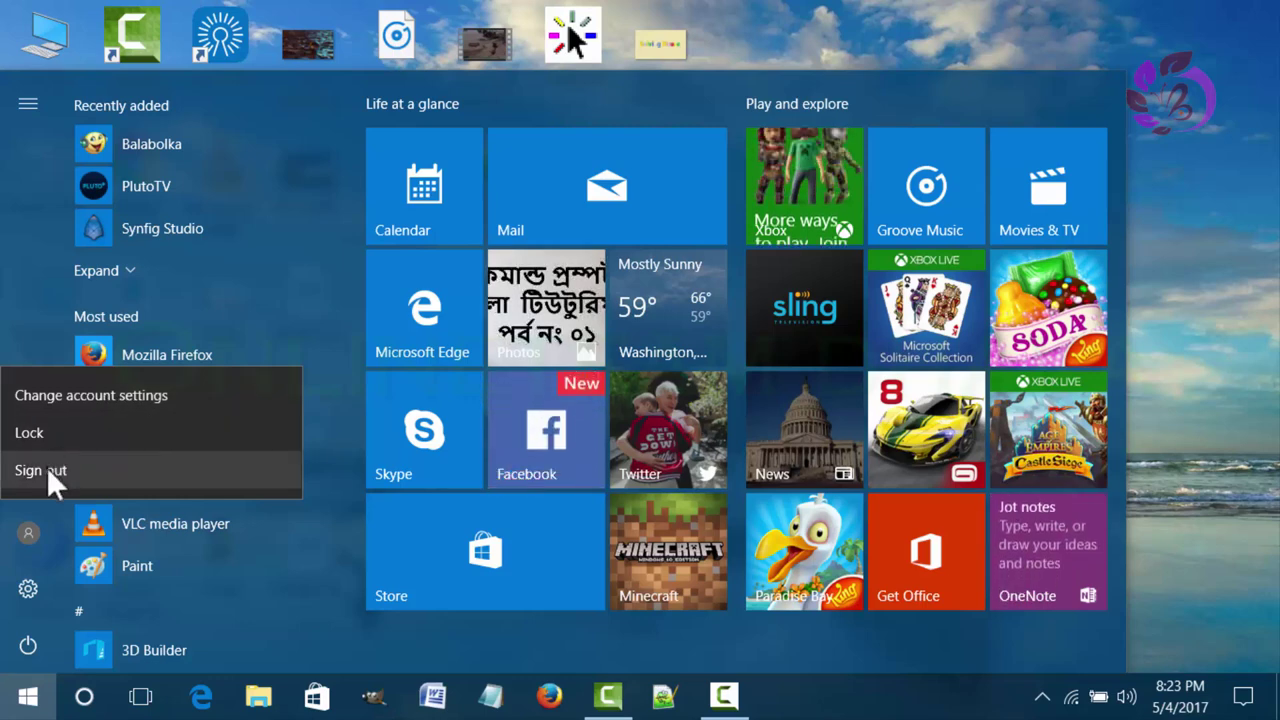
left_click(96, 398)
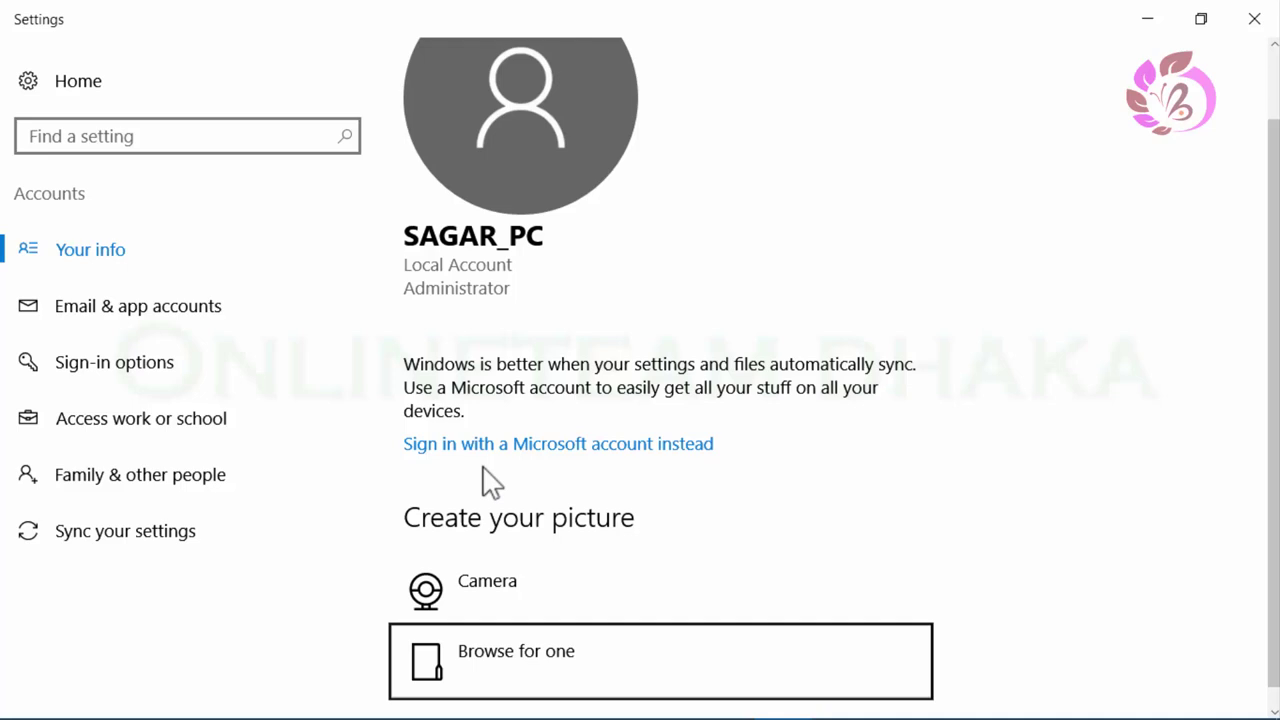
scroll(548, 460, "up", 2)
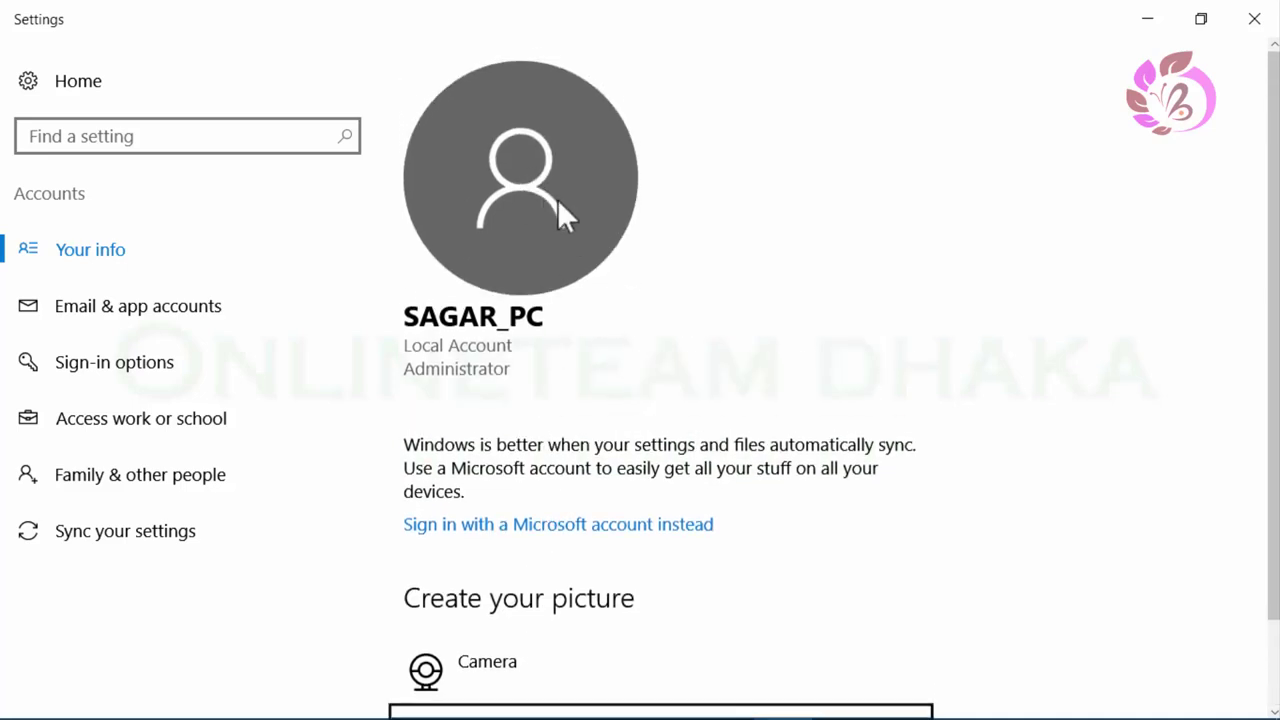
scroll(545, 420, "down", 2)
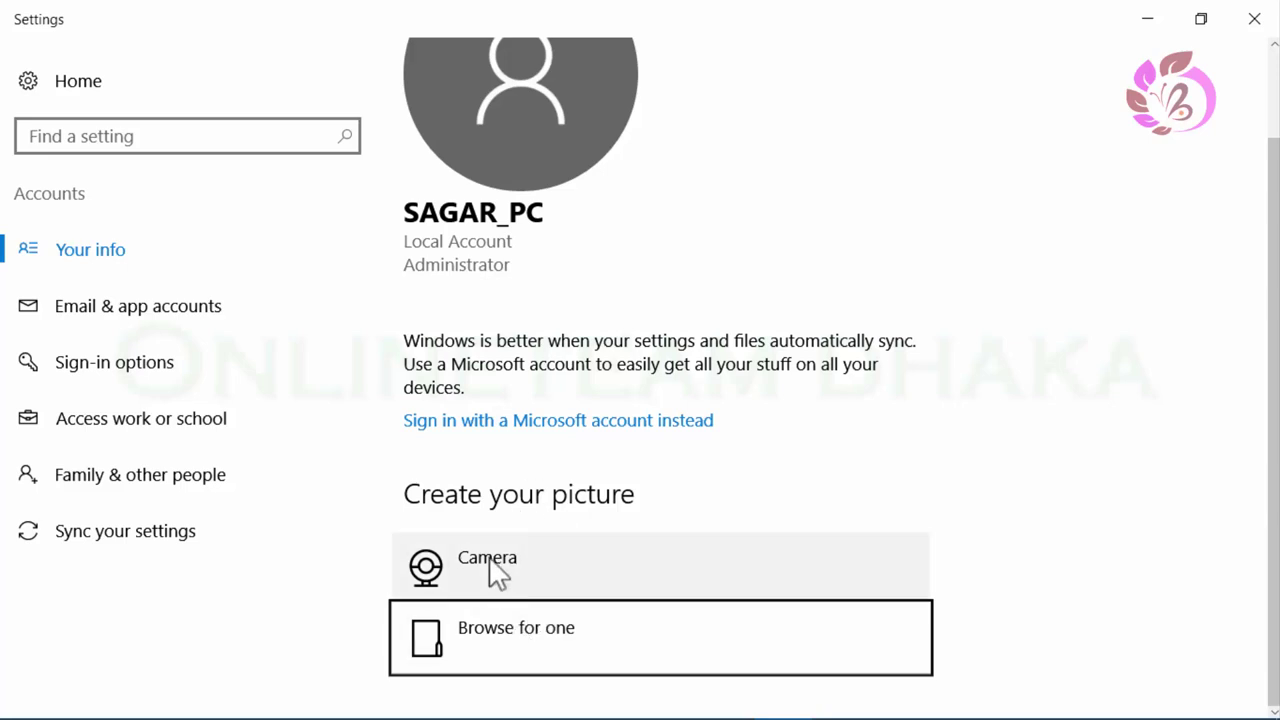
- Browse for an account picture and choose 2.png from the Desktop folder
left_click(494, 631)
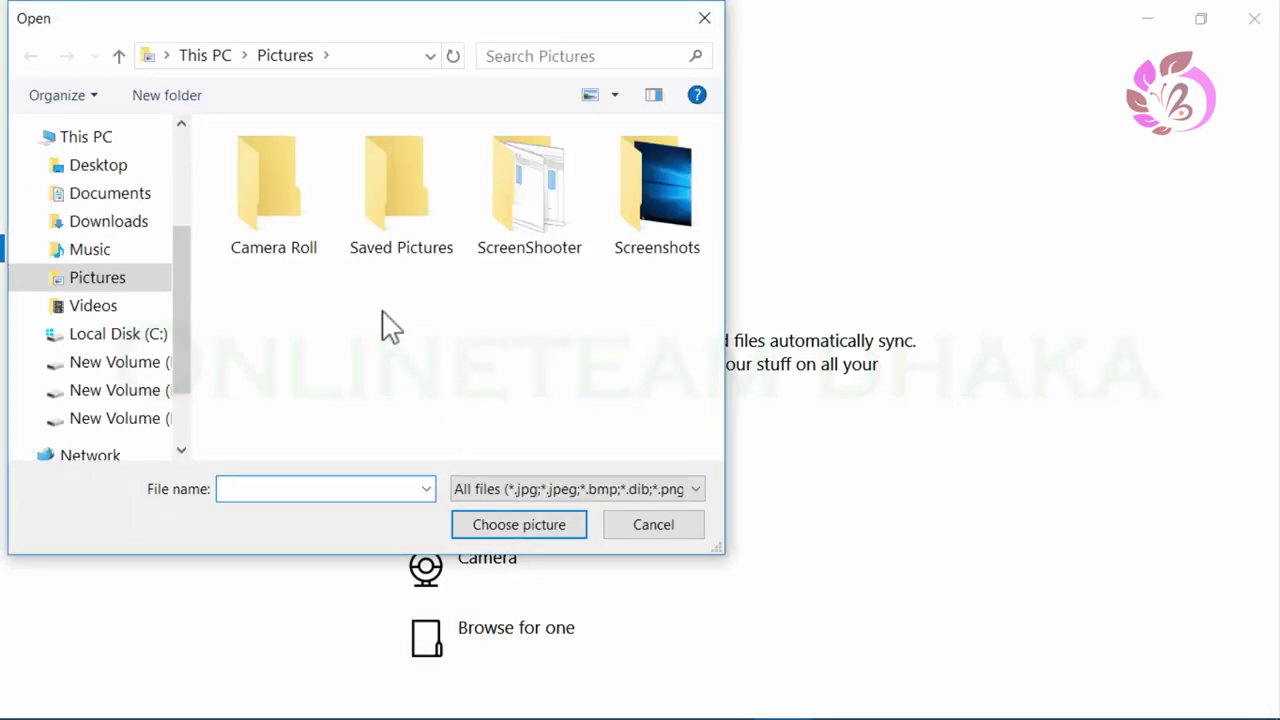
left_click(659, 203)
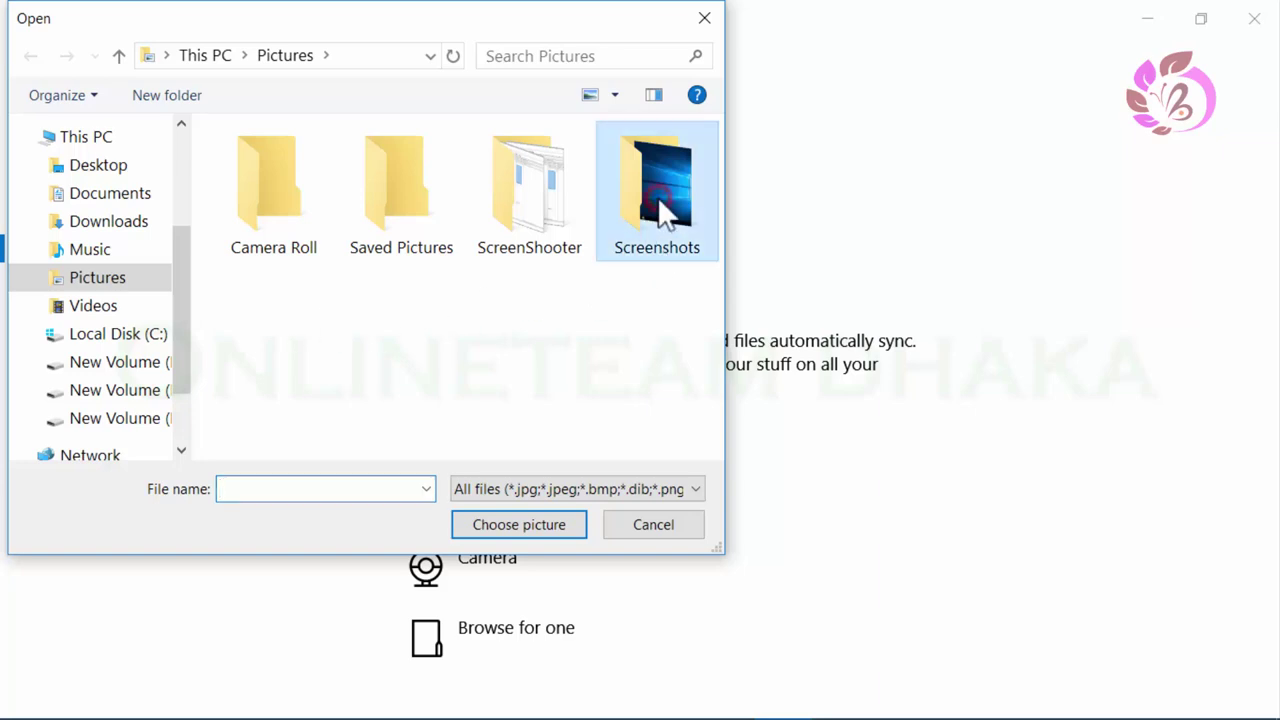
double_click(657, 196)
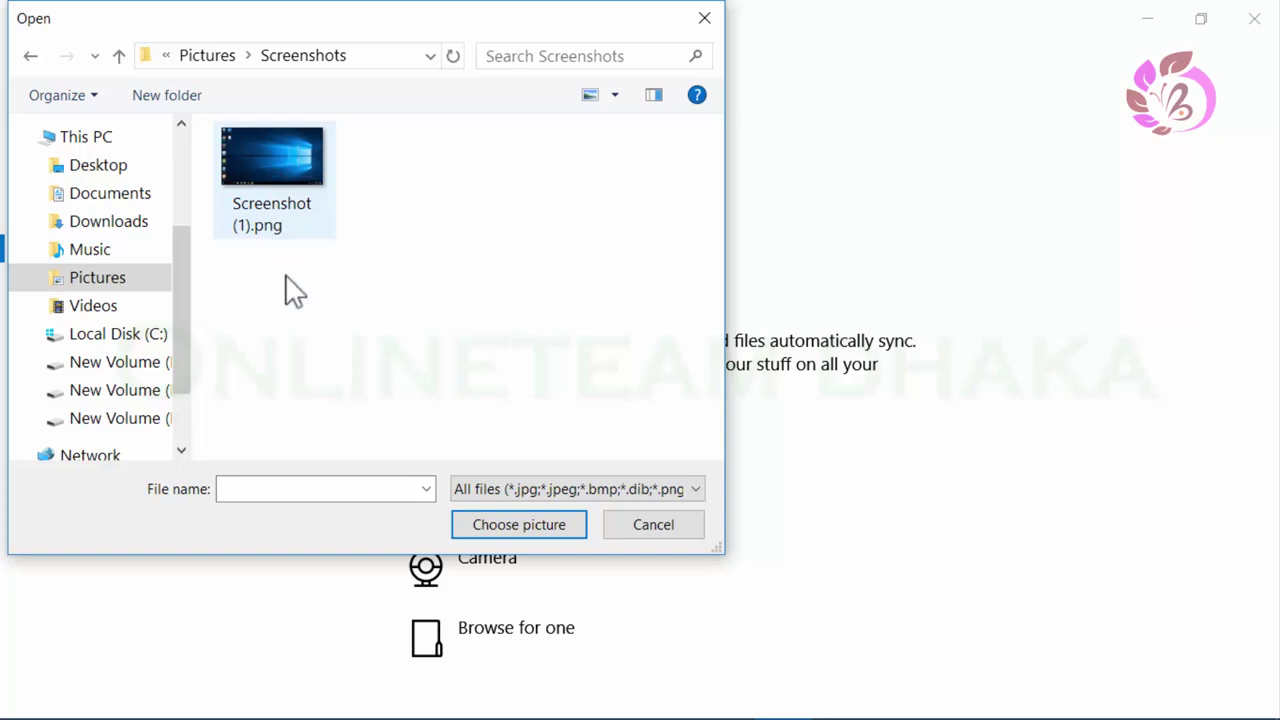
left_click(108, 170)
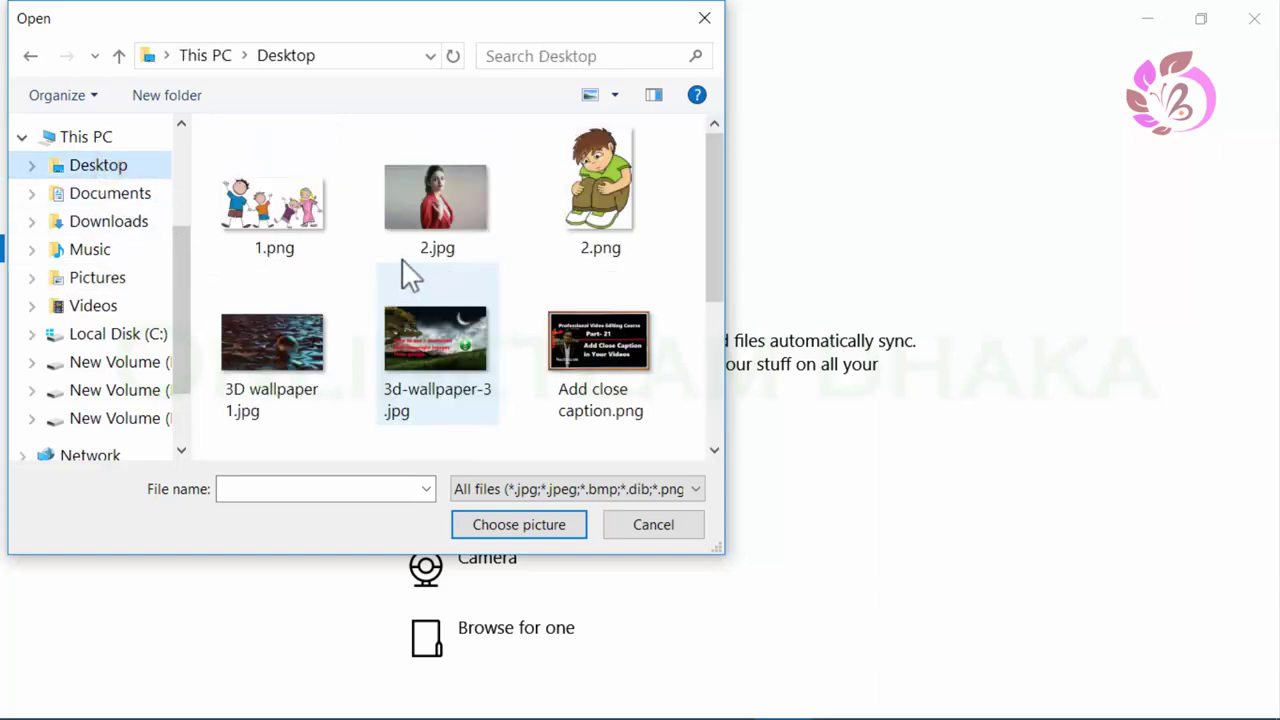
scroll(437, 300, "down", 2)
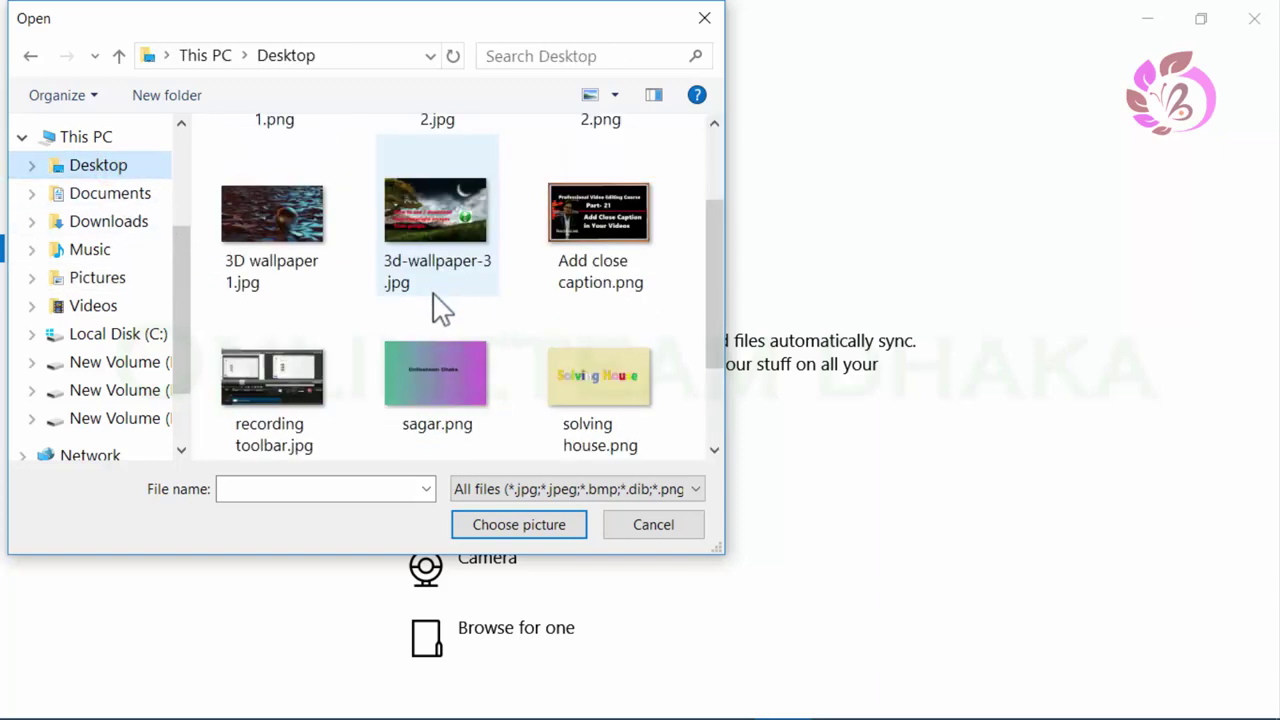
scroll(433, 307, "up", 2)
left_click(590, 240)
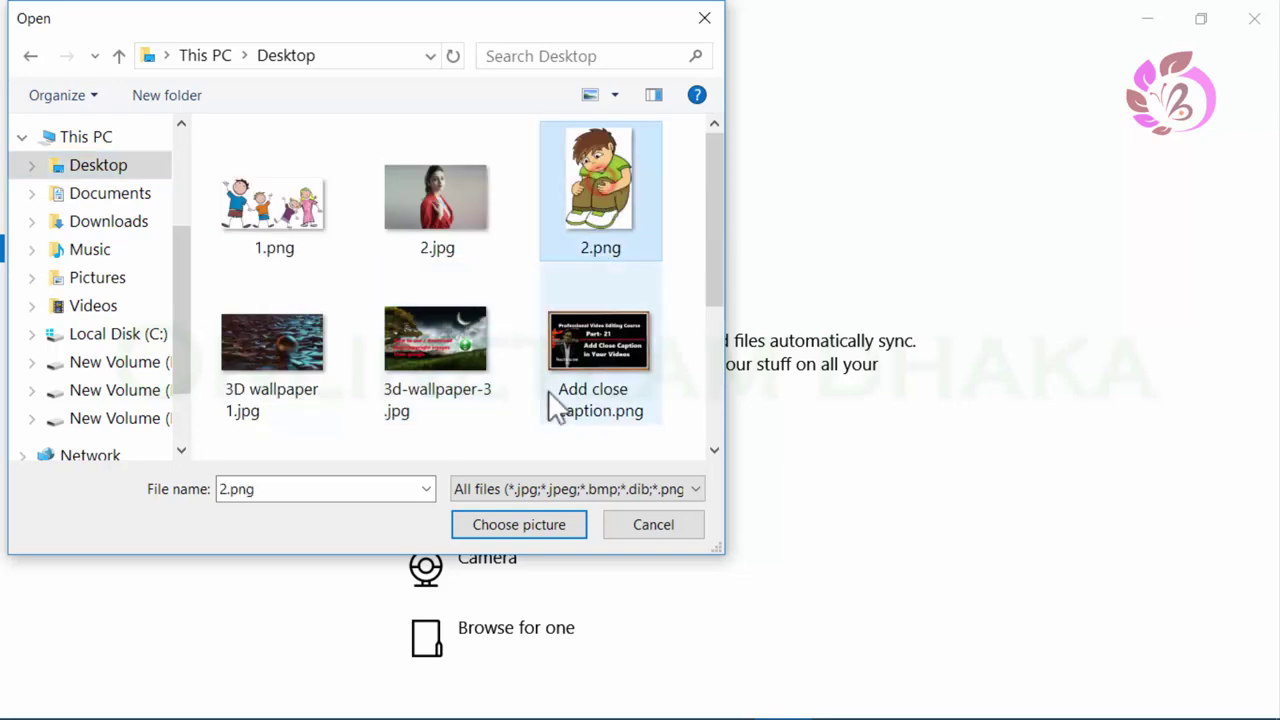
left_click(517, 525)
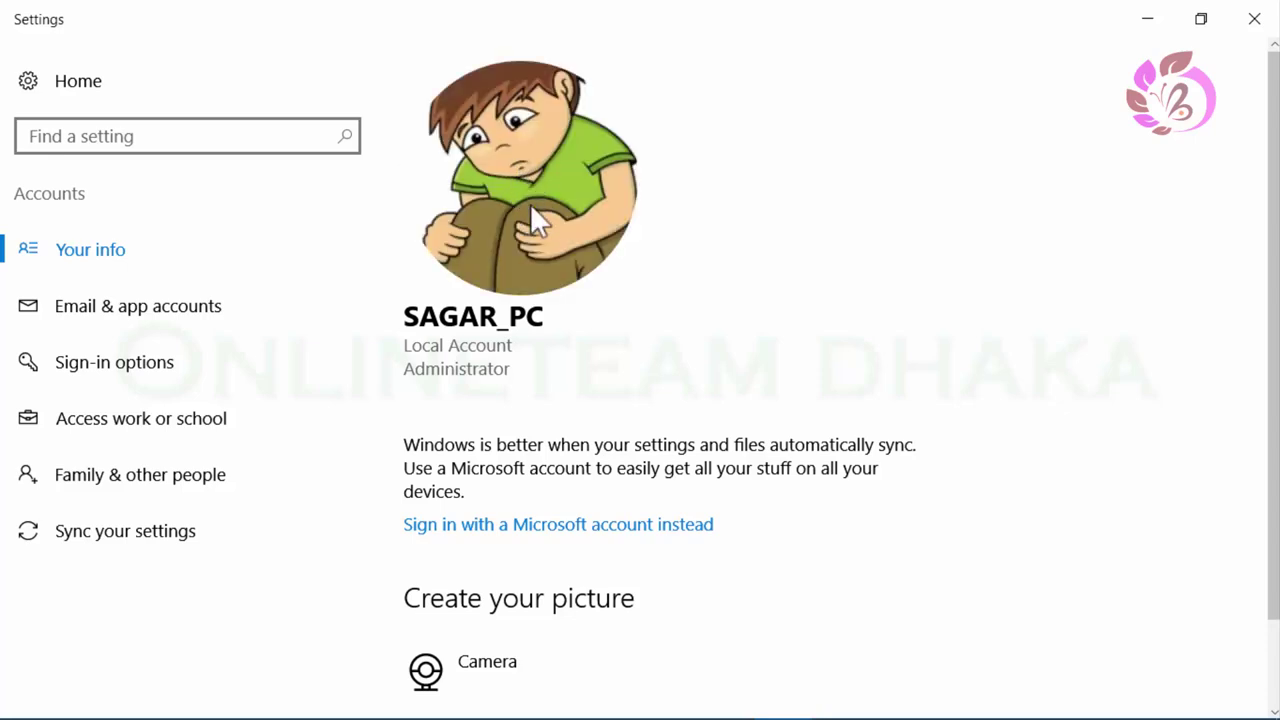
- Browse for a different account picture, select 1.png on the Desktop and cancel the choice
scroll(576, 455, "down", 2)
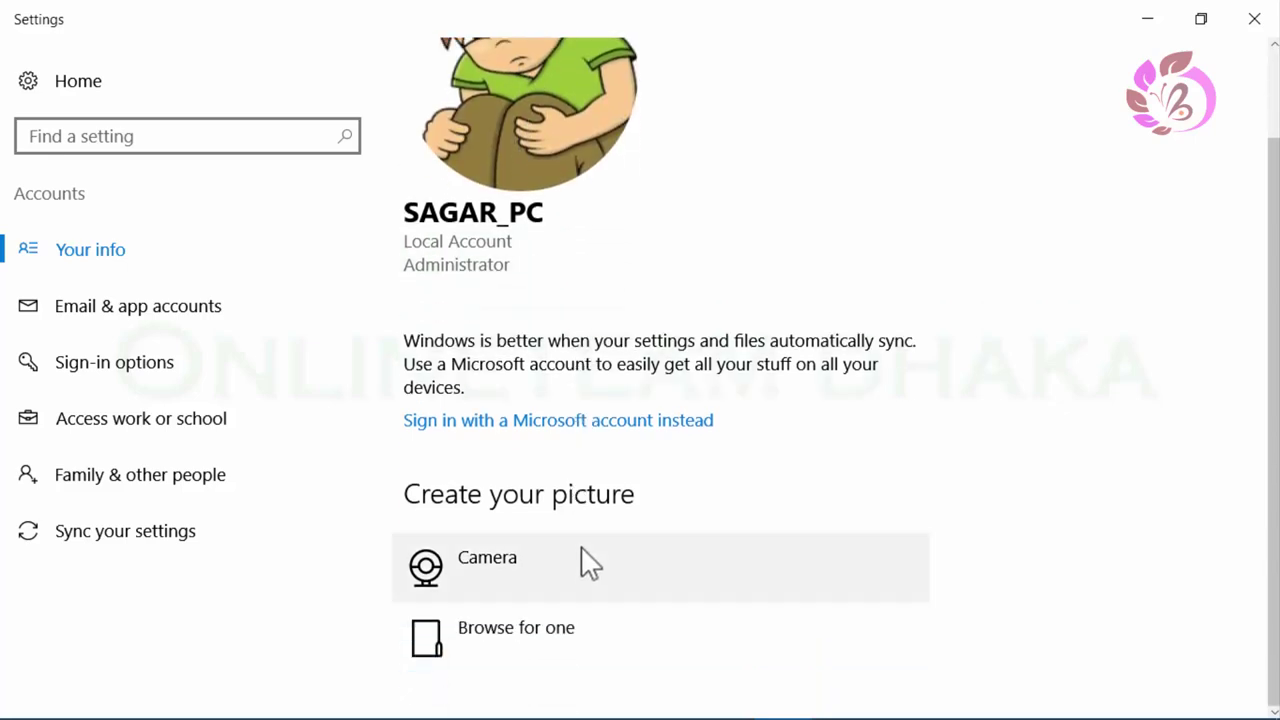
scroll(540, 210, "up", 1)
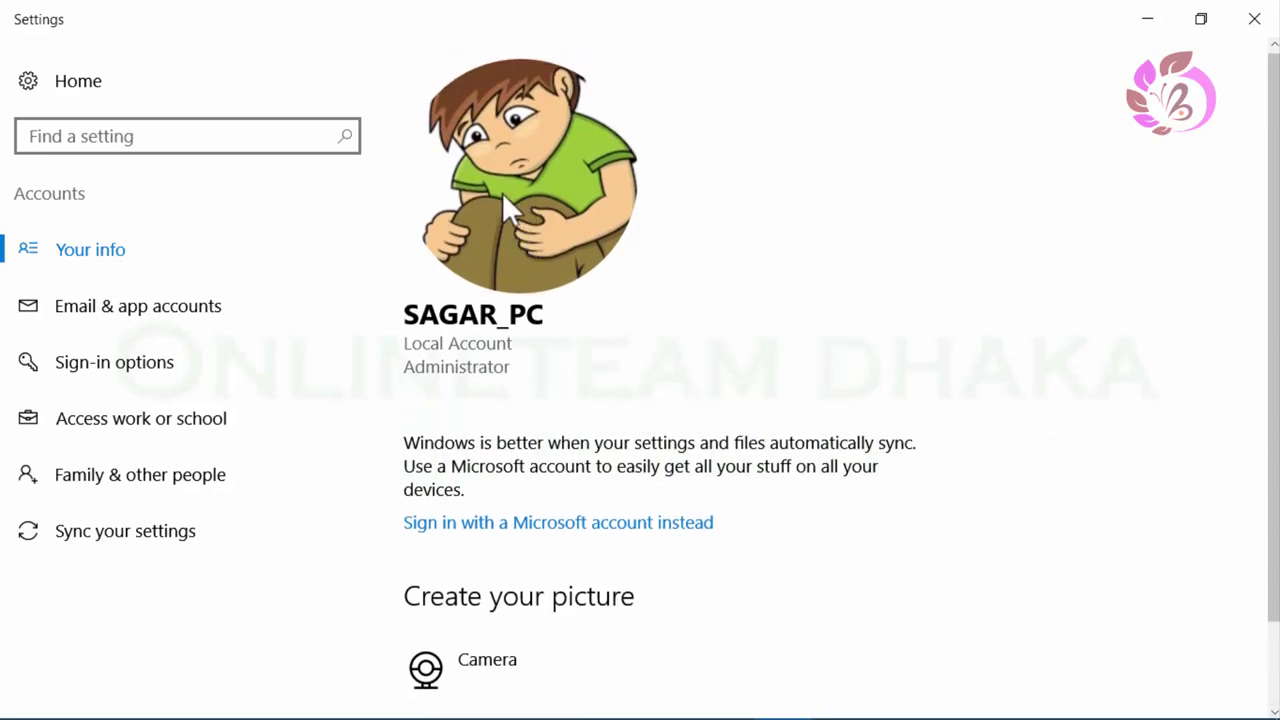
scroll(581, 440, "down", 1)
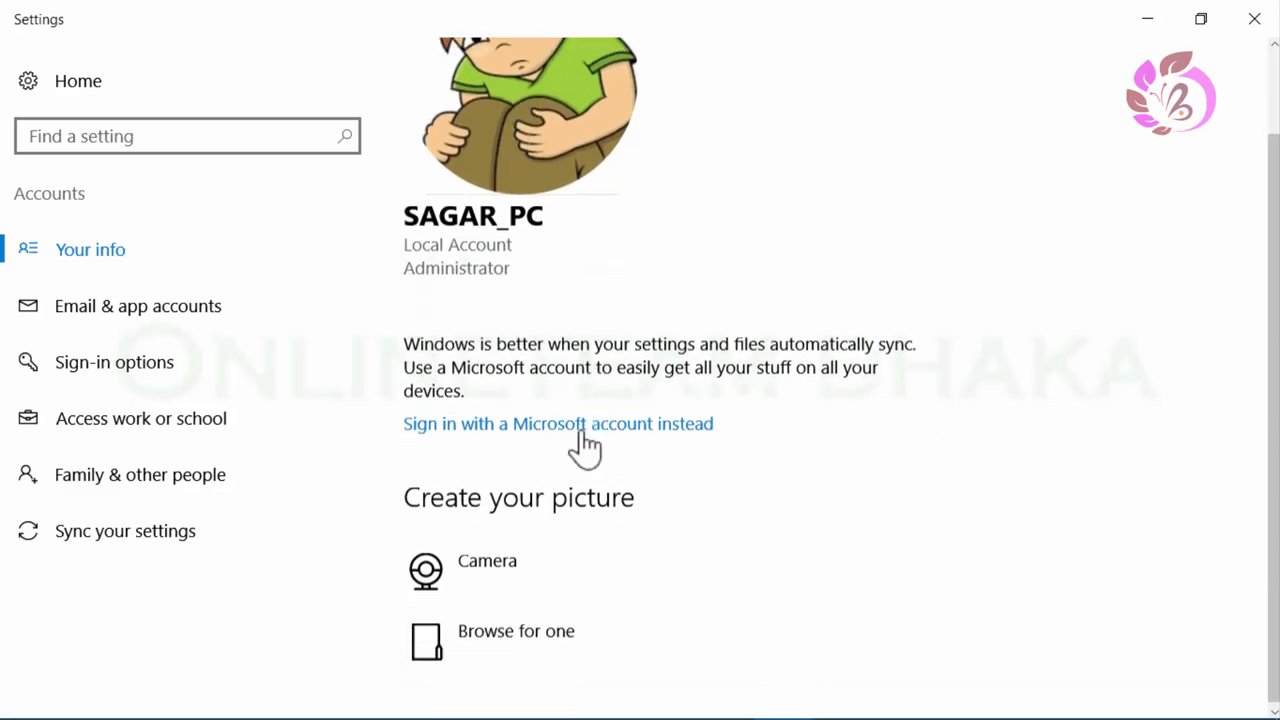
left_click(516, 627)
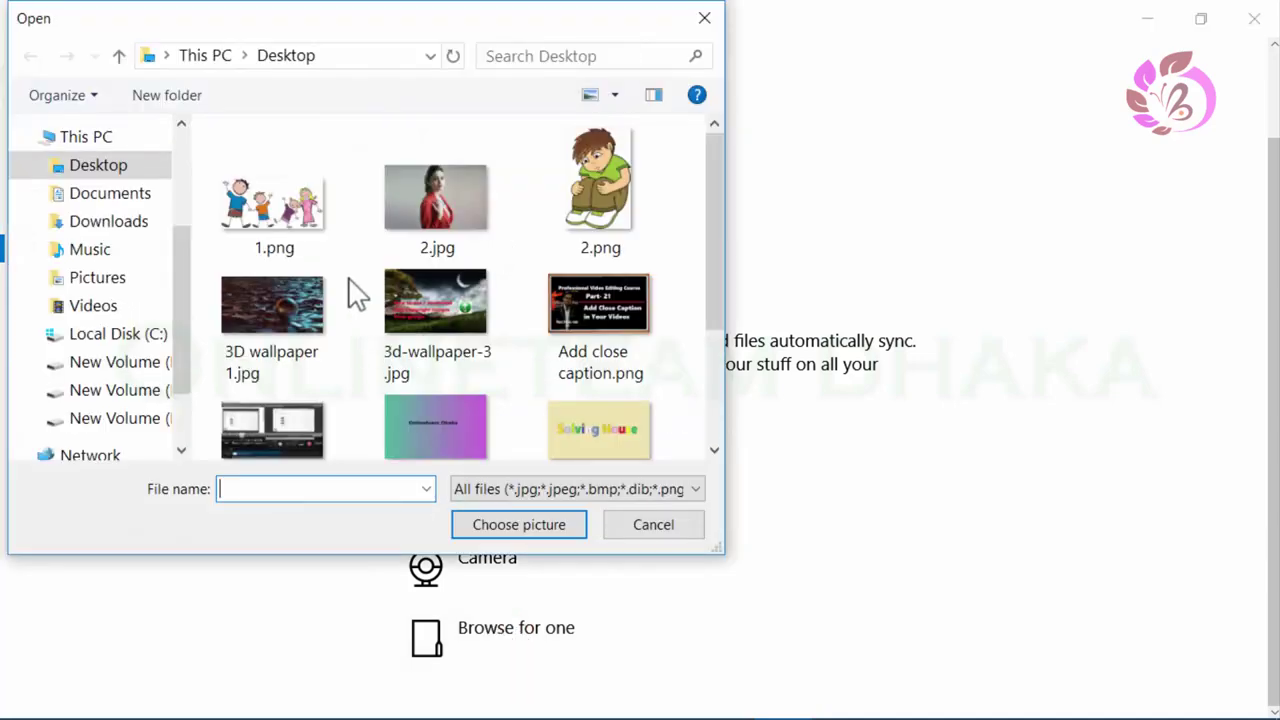
left_click(277, 212)
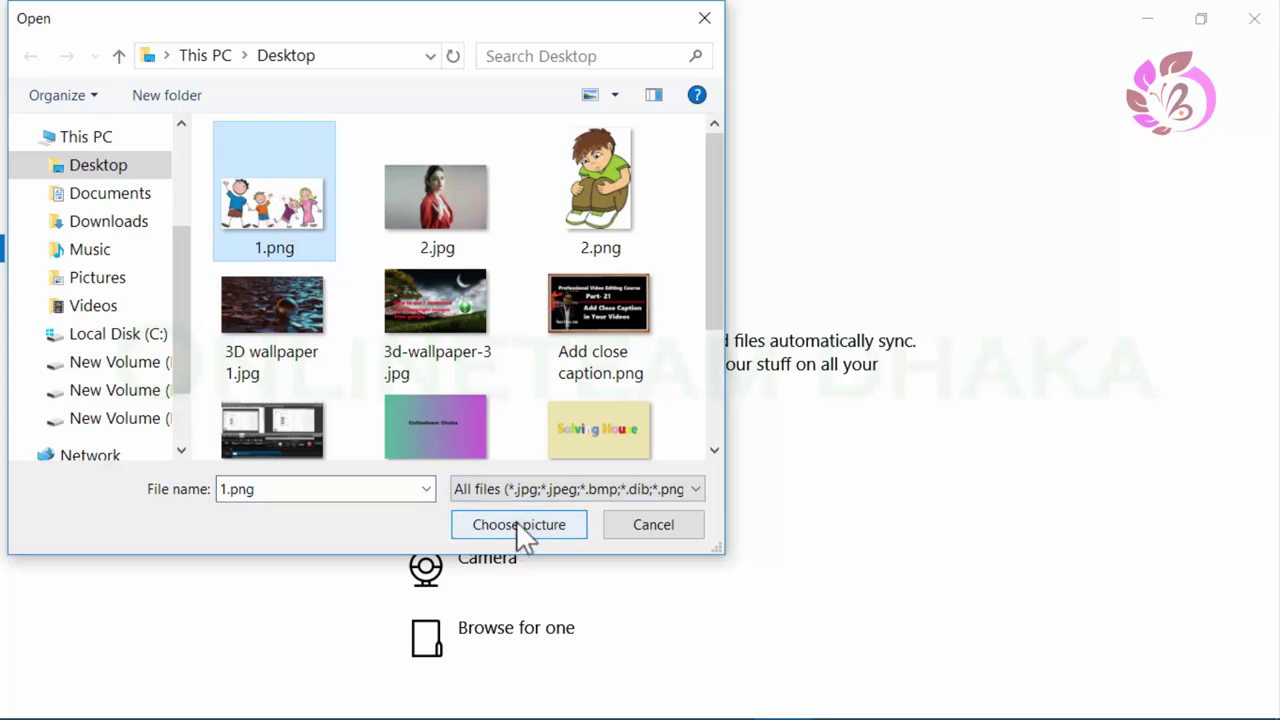
left_click(645, 524)
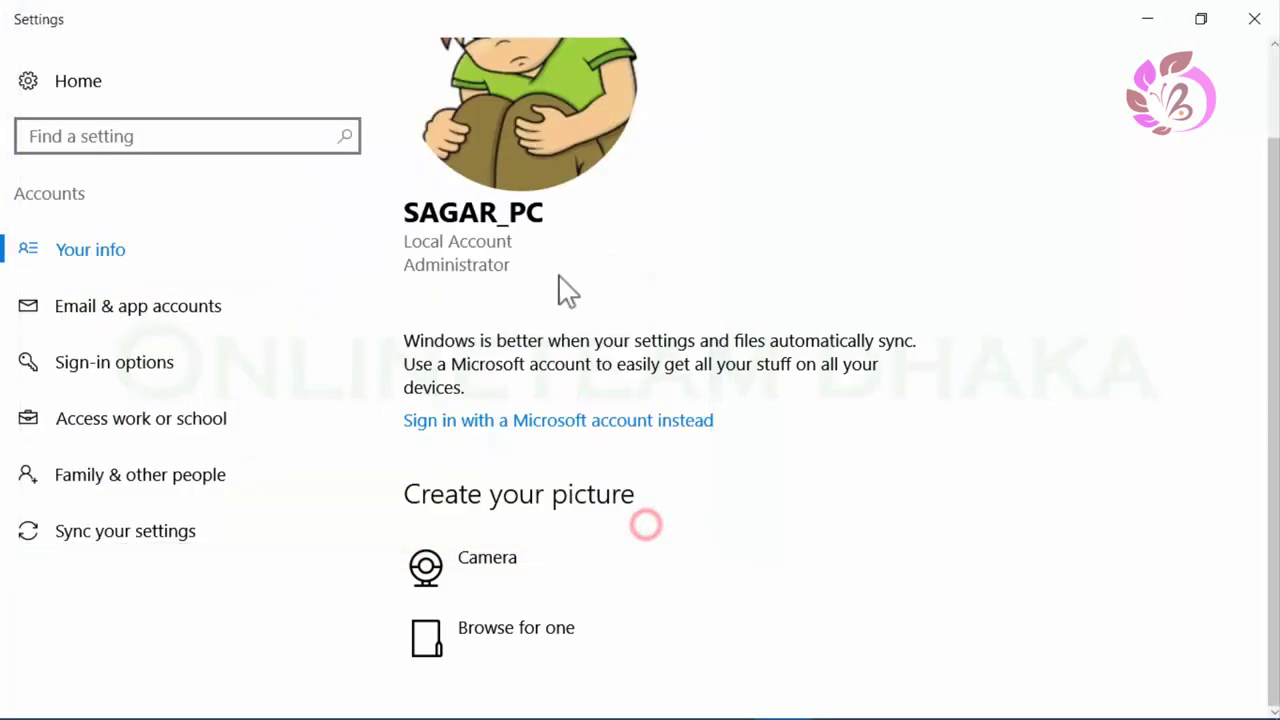
- Close Settings, check the account picture in the Start menu and dismiss the menu
left_click(1254, 18)
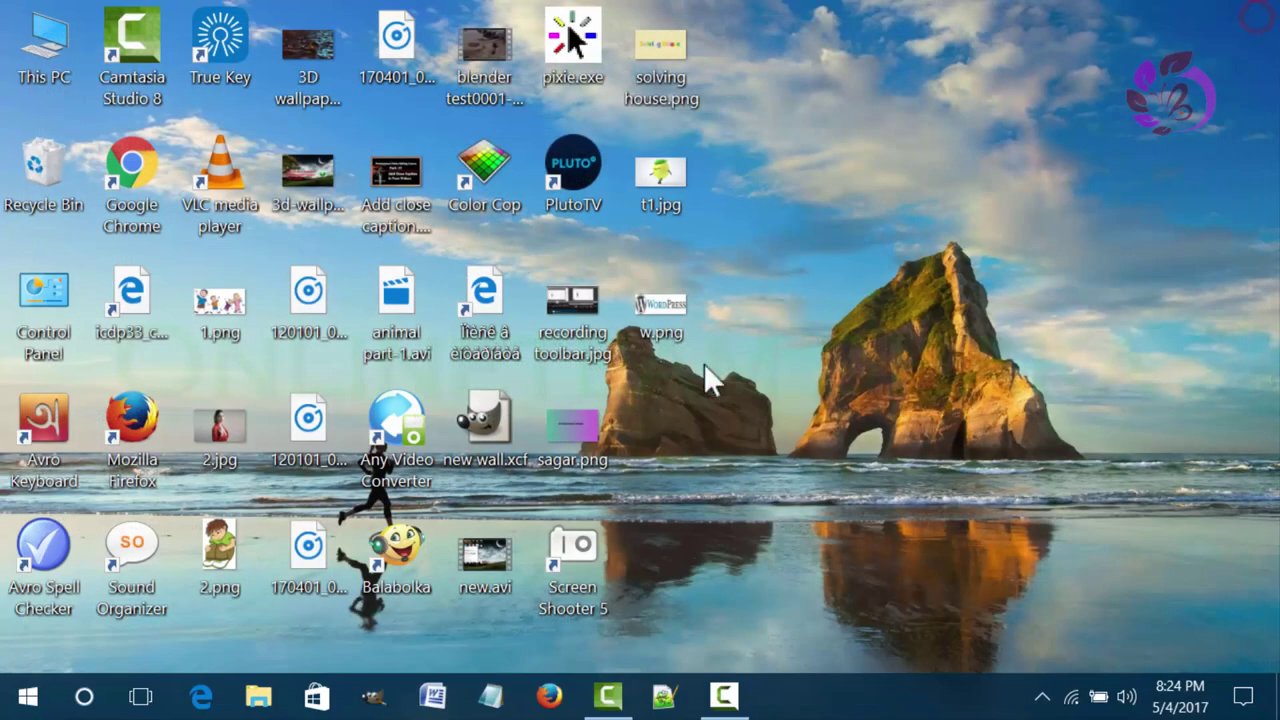
left_click(30, 696)
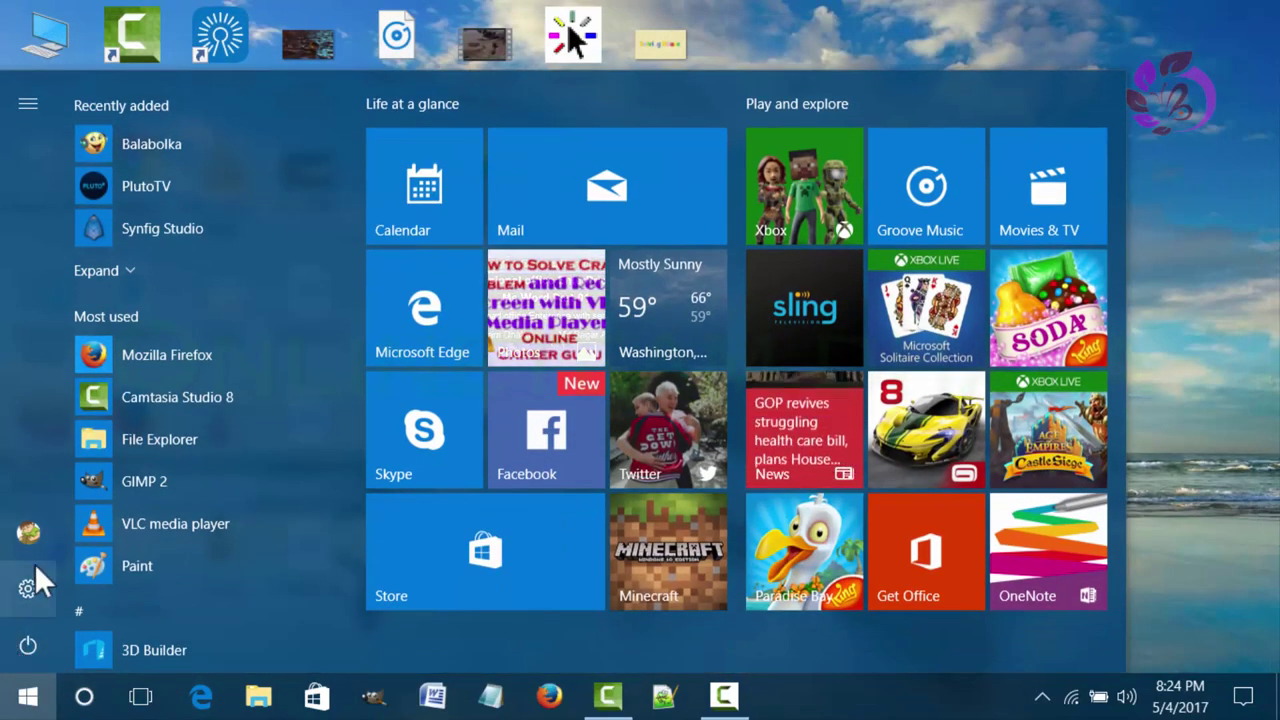
left_click(1162, 278)
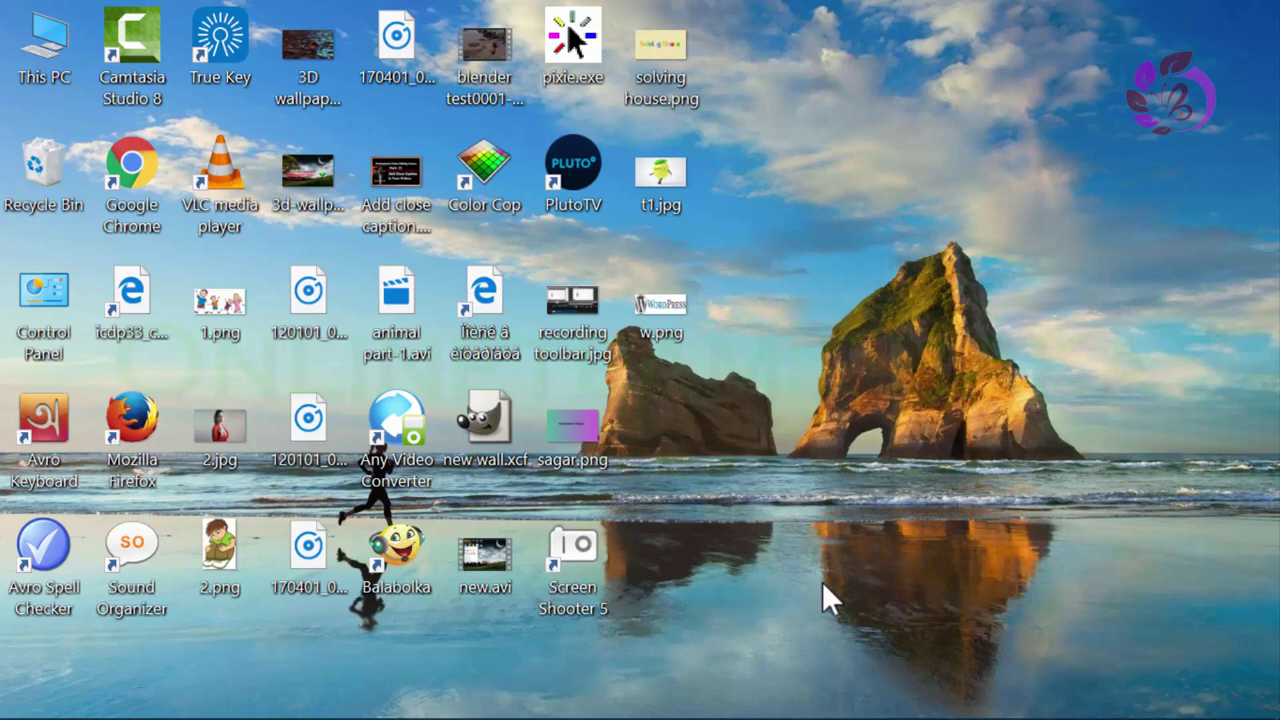
mouse_move(838, 714)
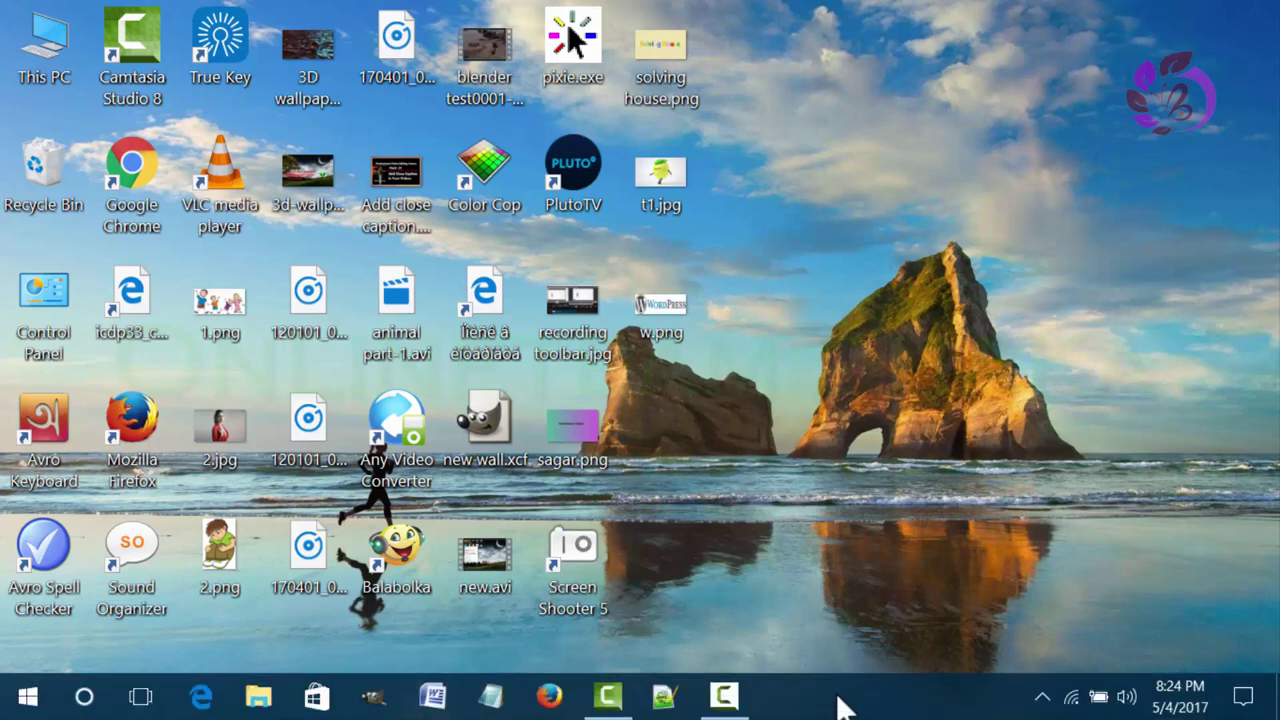